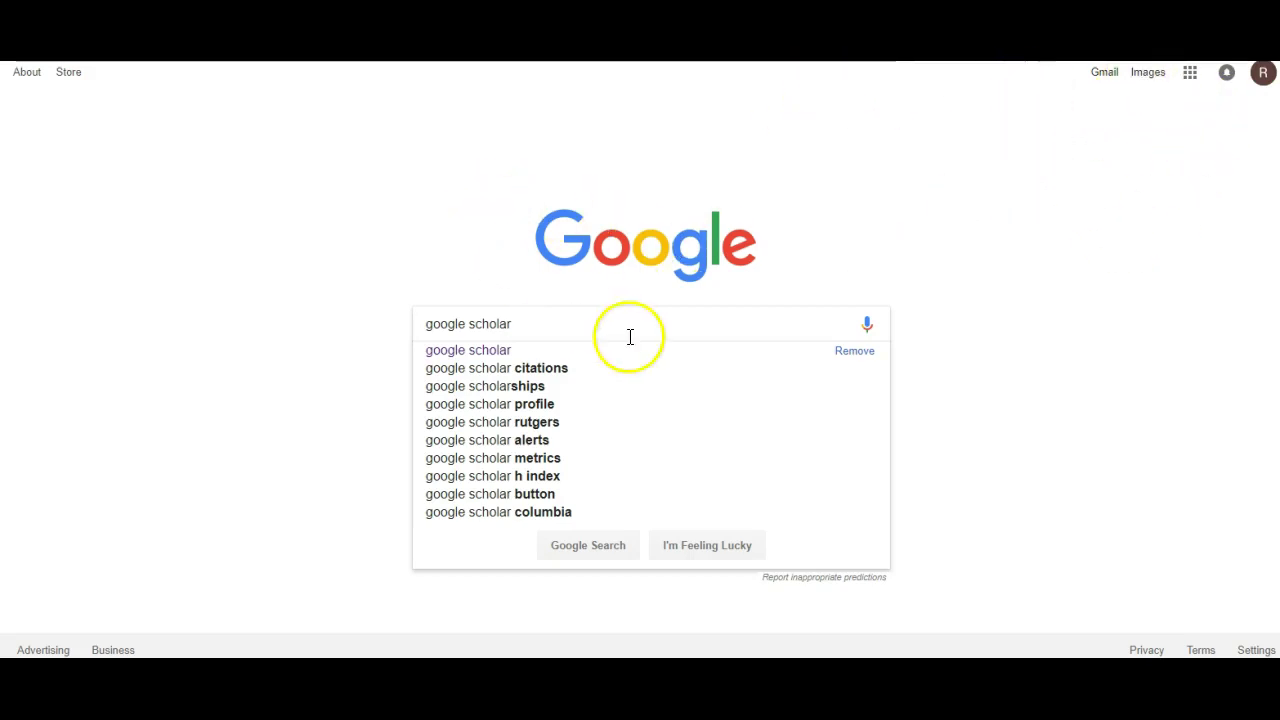
- Search the web for google scholar, open the Google Scholar site and start creating an author profile
{"action": "key", "text": "Return"}
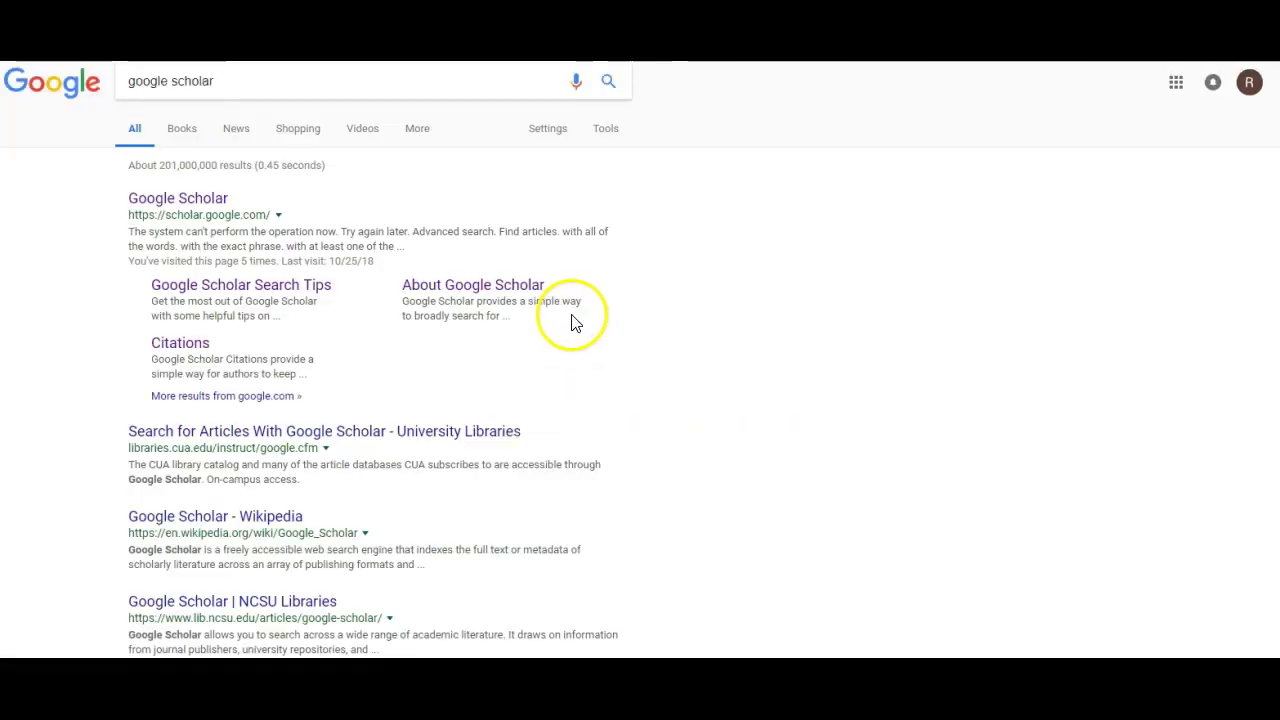
{"action": "left_click", "coordinate": [192, 201]}
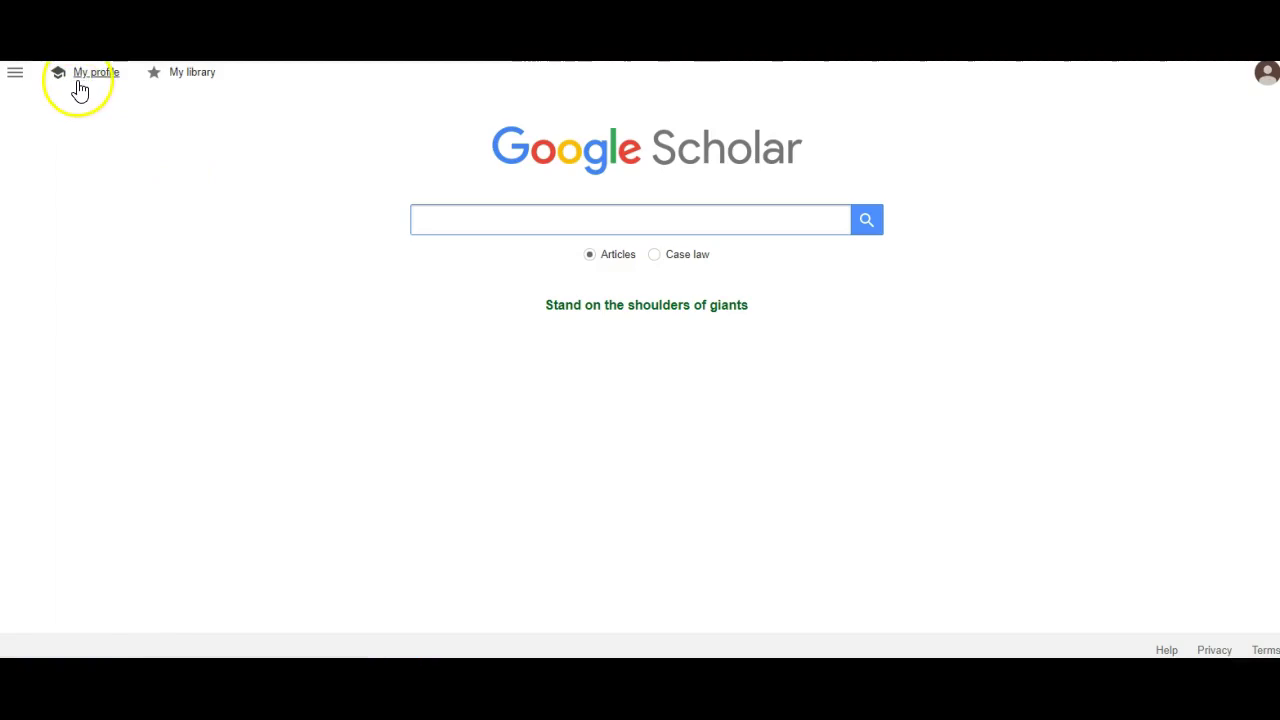
{"action": "left_click", "coordinate": [80, 86]}
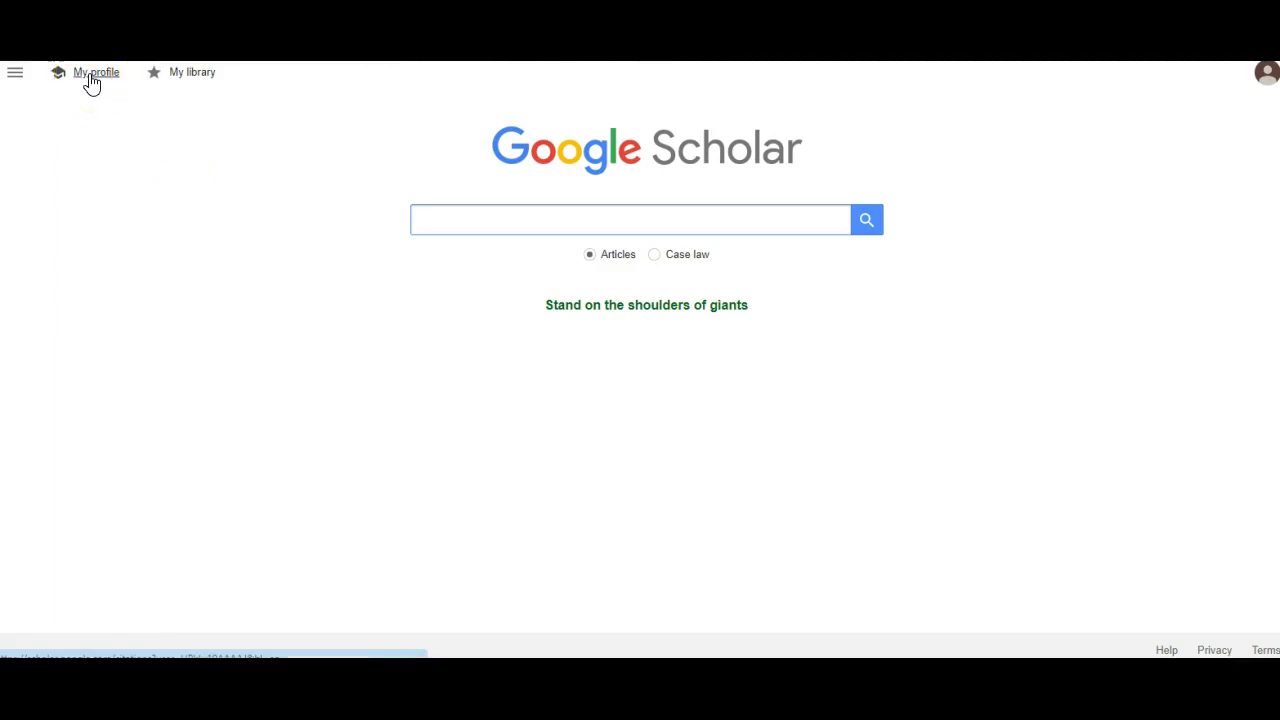
- Replace the profile name with the author's full name and set the affiliation to Maurice A. Deane School of Law at Hofstra University
{"action": "left_click", "coordinate": [362, 189]}
{"action": "left_click_drag", "start_coordinate": [362, 189], "coordinate": [200, 183]}
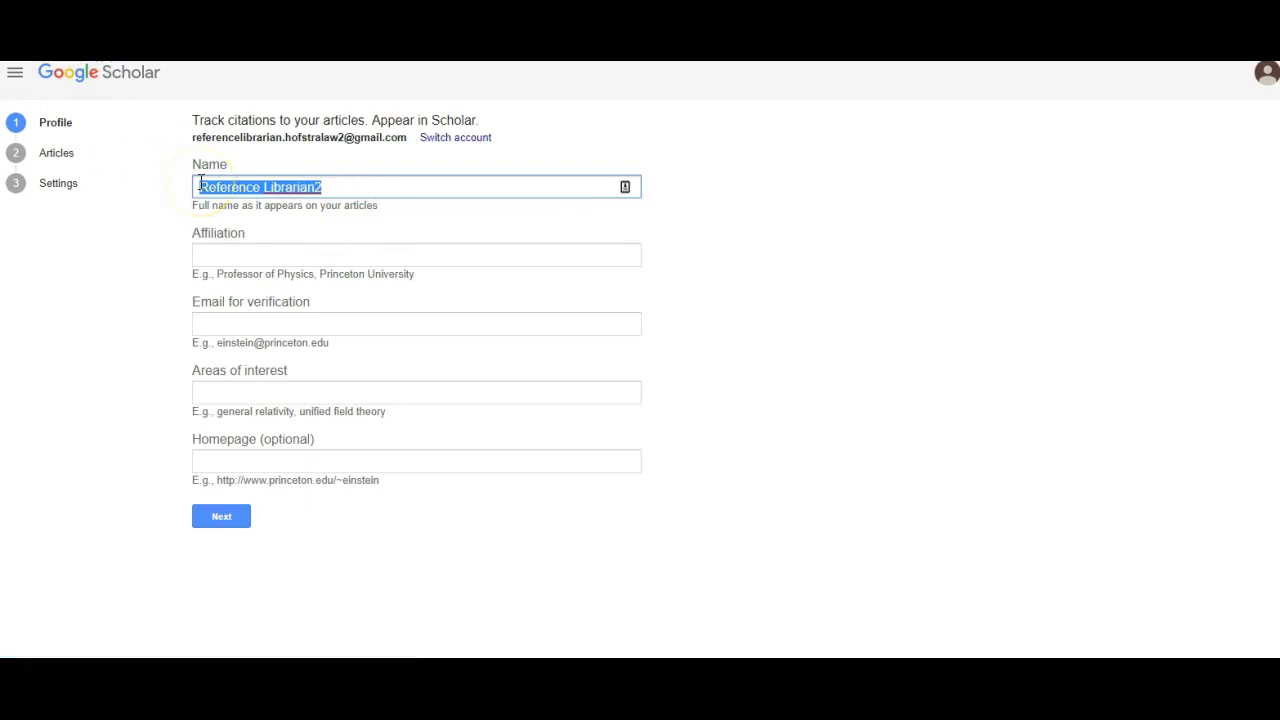
{"action": "key", "text": "BackSpace"}
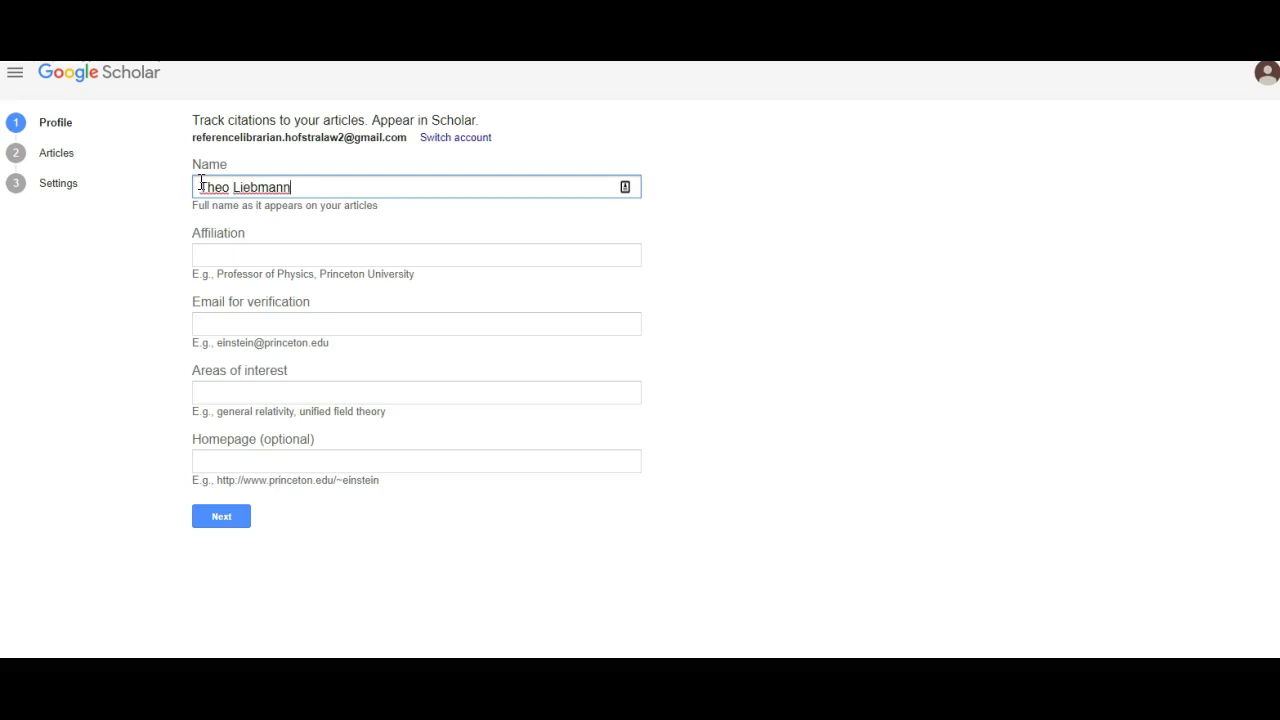
{"action": "left_click", "coordinate": [212, 255]}
{"action": "type", "text": "Maurice A. Deane School of Law at Hofstra University"}
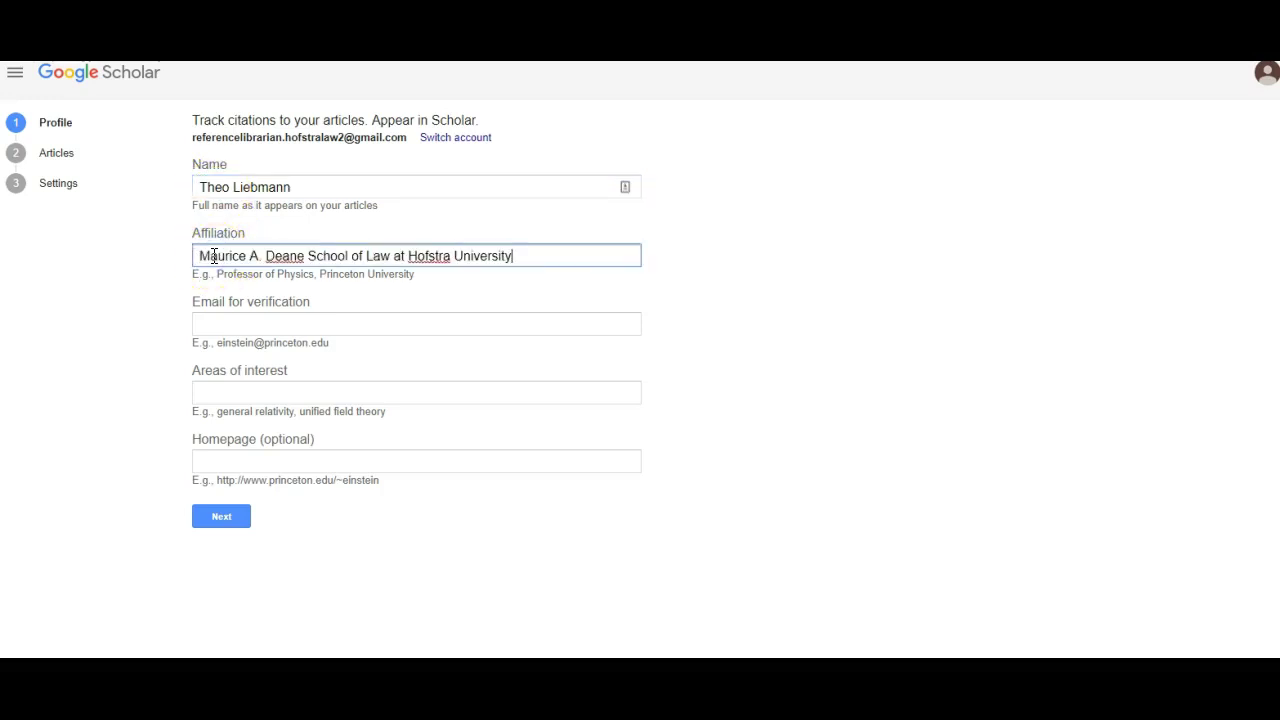
{"action": "left_click", "coordinate": [241, 329]}
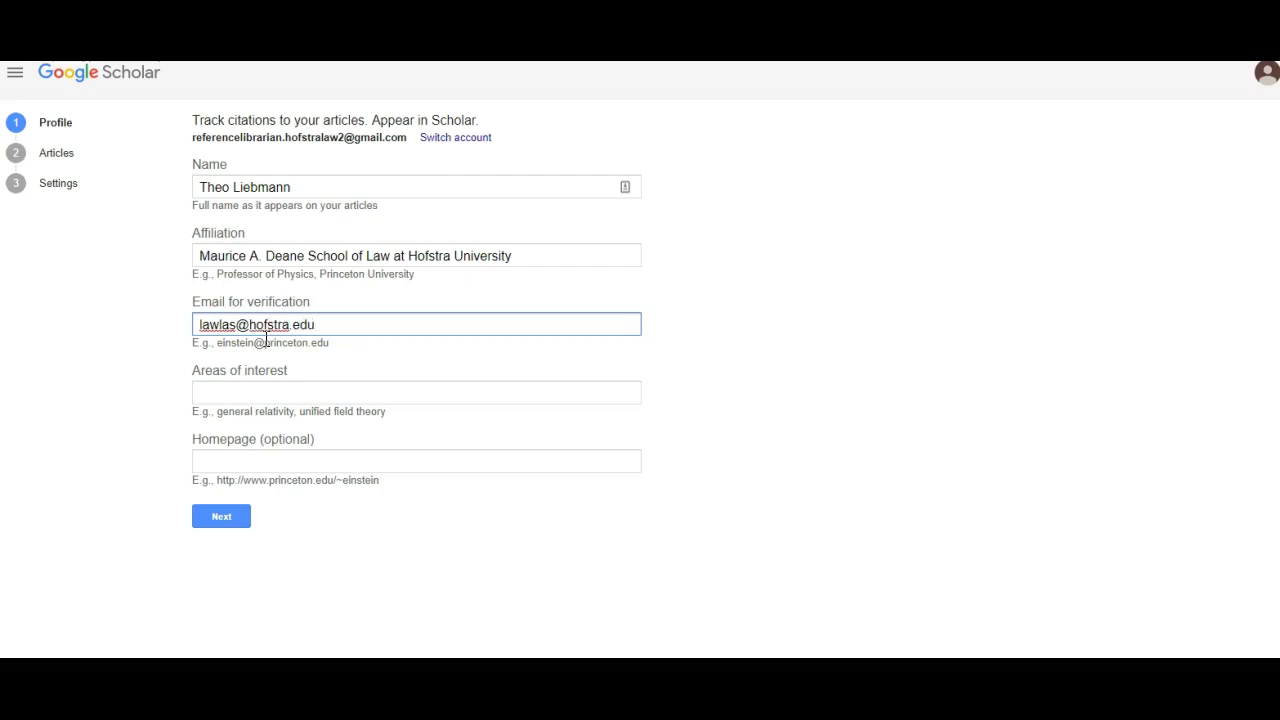
{"action": "left_click", "coordinate": [245, 394]}
{"action": "type", "text": "Family Law Child Advocacy"}
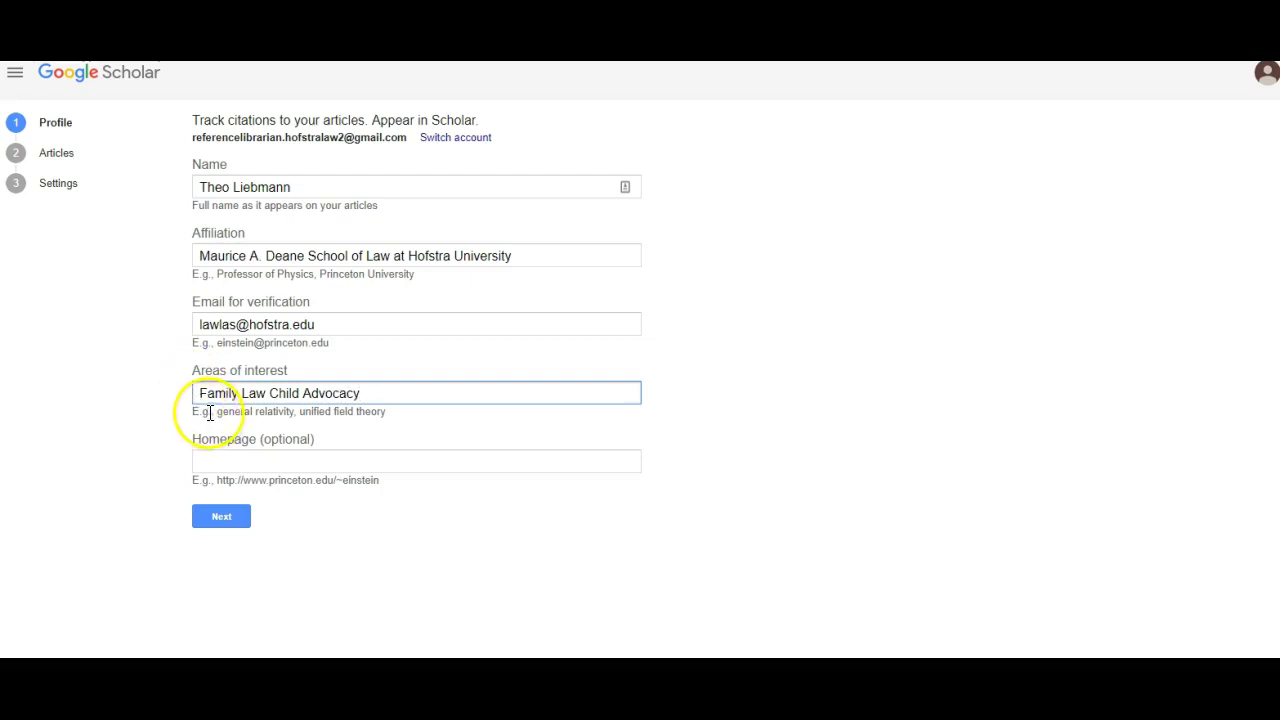
{"action": "left_click", "coordinate": [227, 466]}
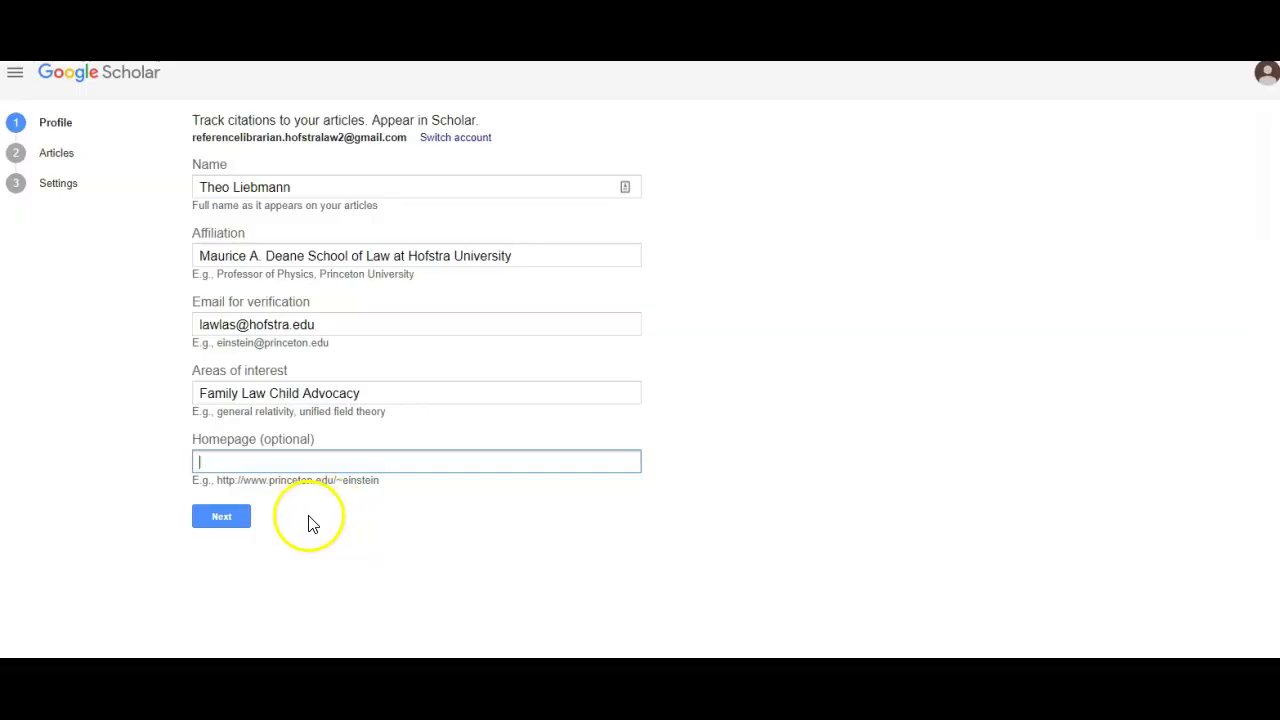
{"action": "type", "text": "https://law.hofstra.edu/index.html"}
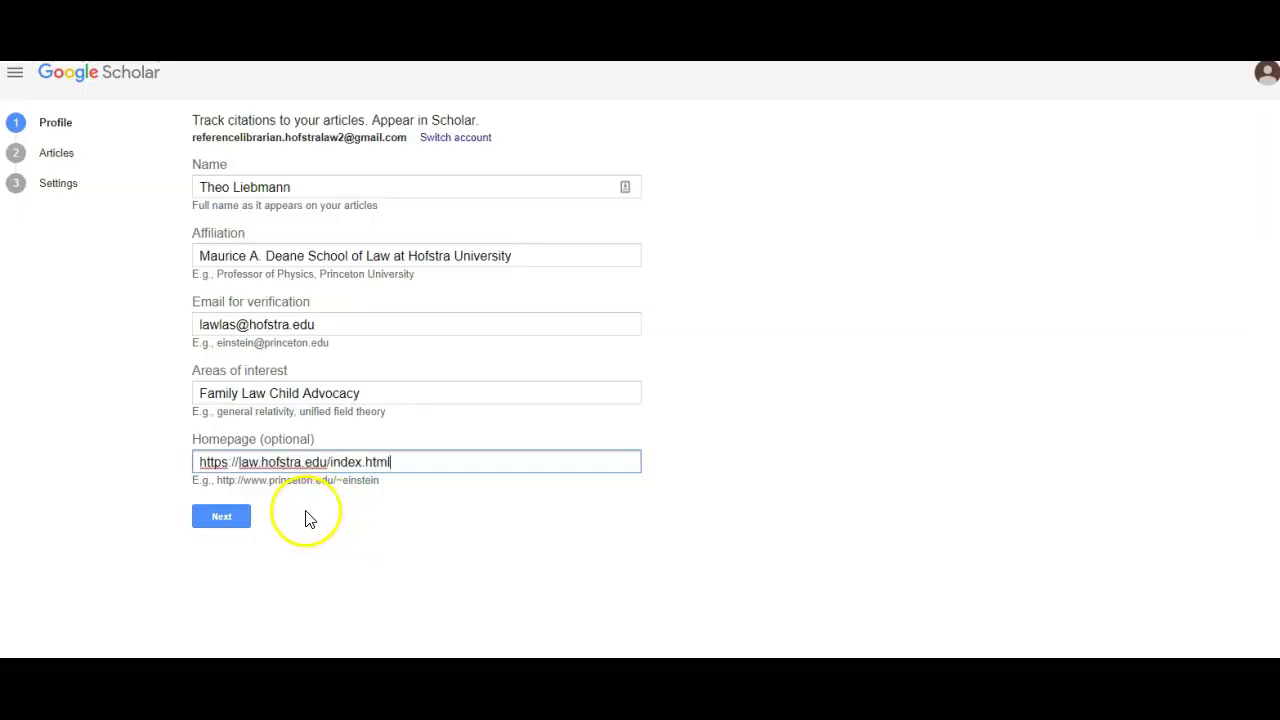
{"action": "left_click", "coordinate": [221, 518]}
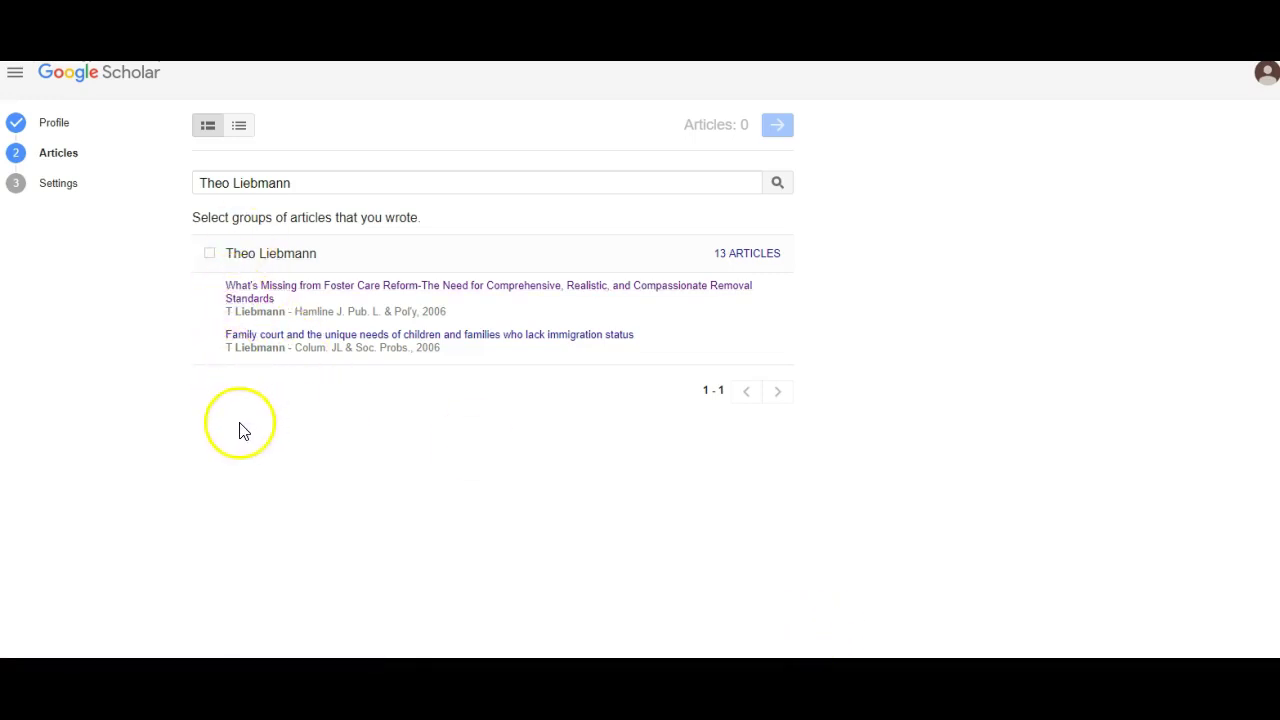
- Include the author's article group and finish the profile with automatic article updates and public visibility
{"action": "left_click", "coordinate": [209, 256]}
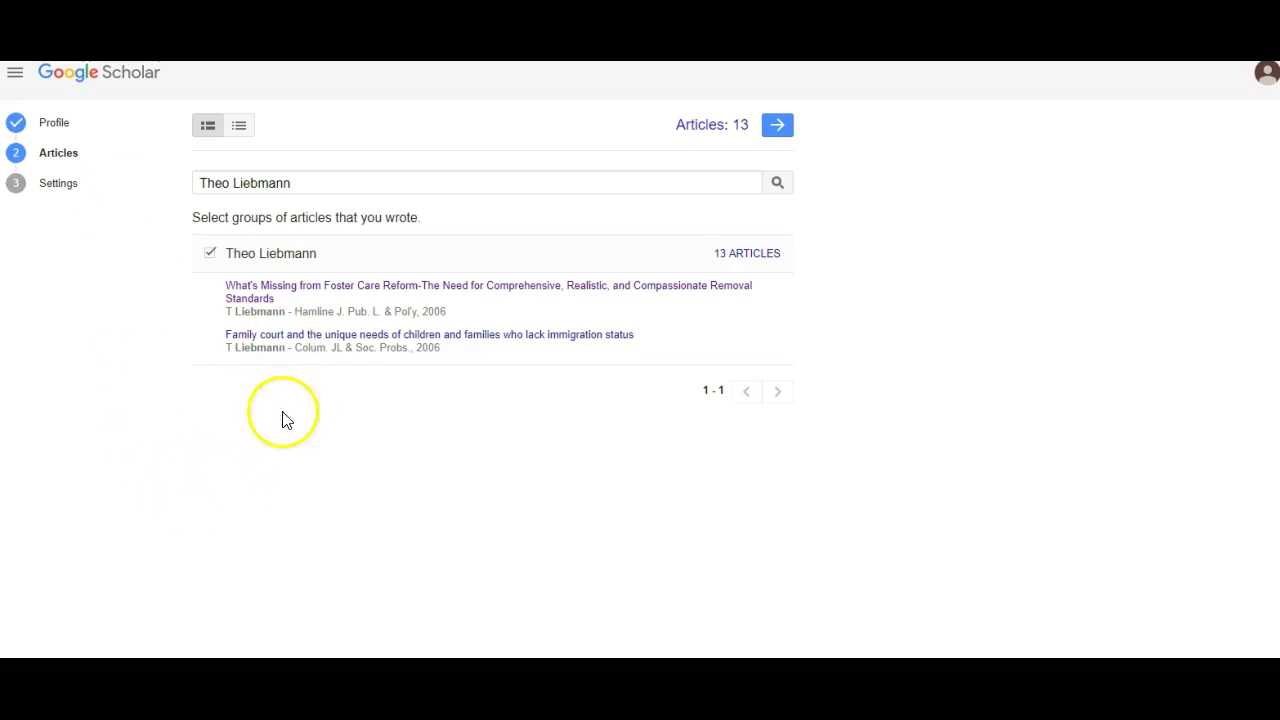
{"action": "left_click", "coordinate": [777, 130]}
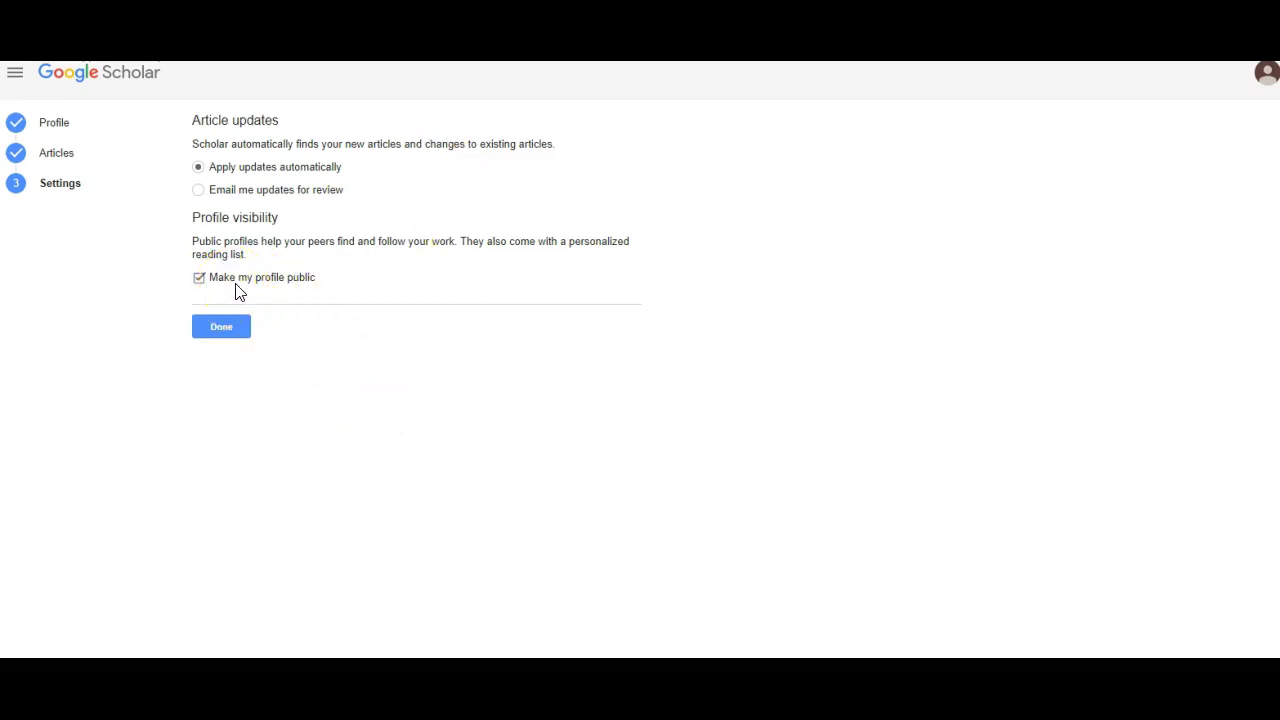
{"action": "left_click", "coordinate": [219, 331]}
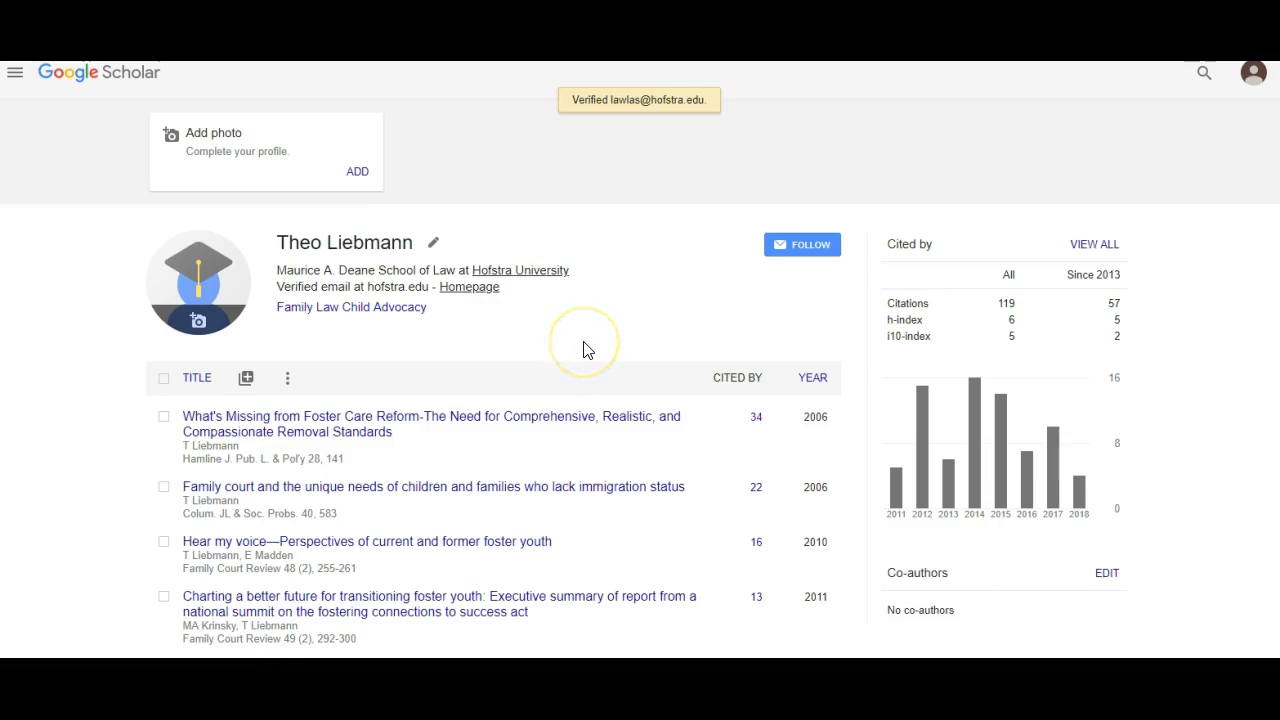
- Look through the full list of articles on the new profile for entries that do not belong
{"action": "scroll", "coordinate": [587, 350], "scroll_direction": "down", "scroll_amount": 1}
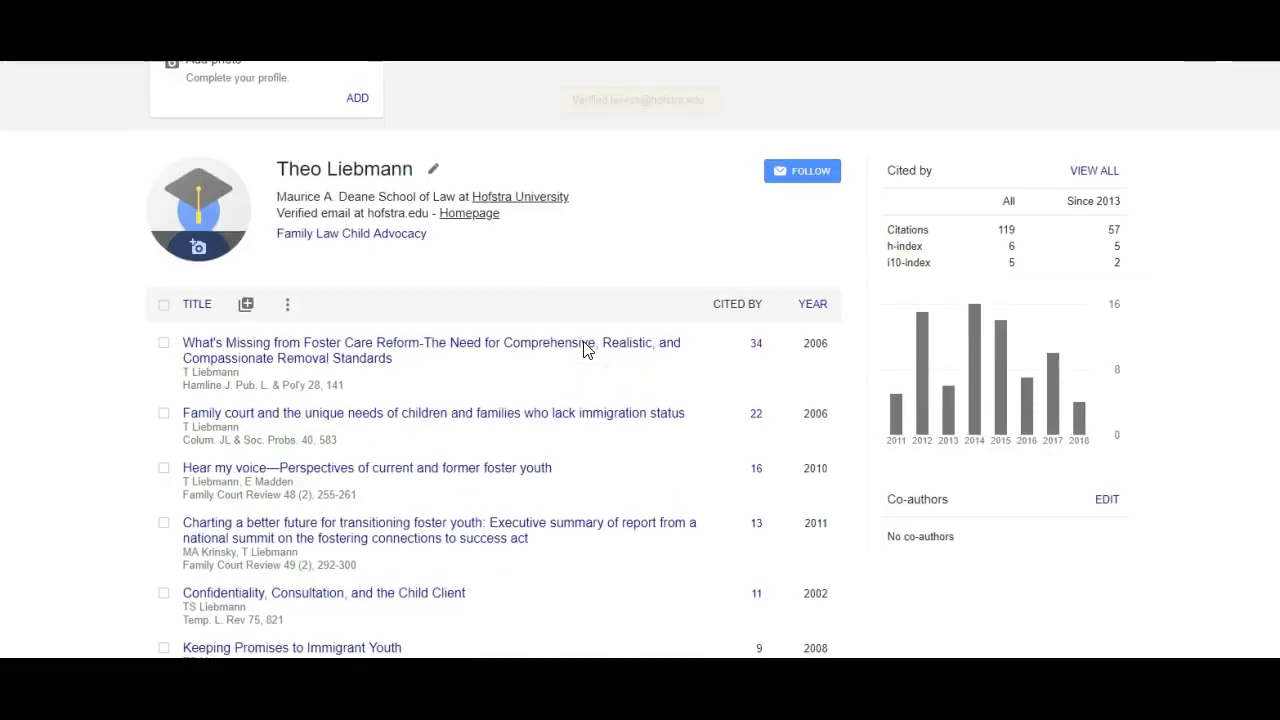
{"action": "scroll", "coordinate": [587, 352], "scroll_direction": "down", "scroll_amount": 1}
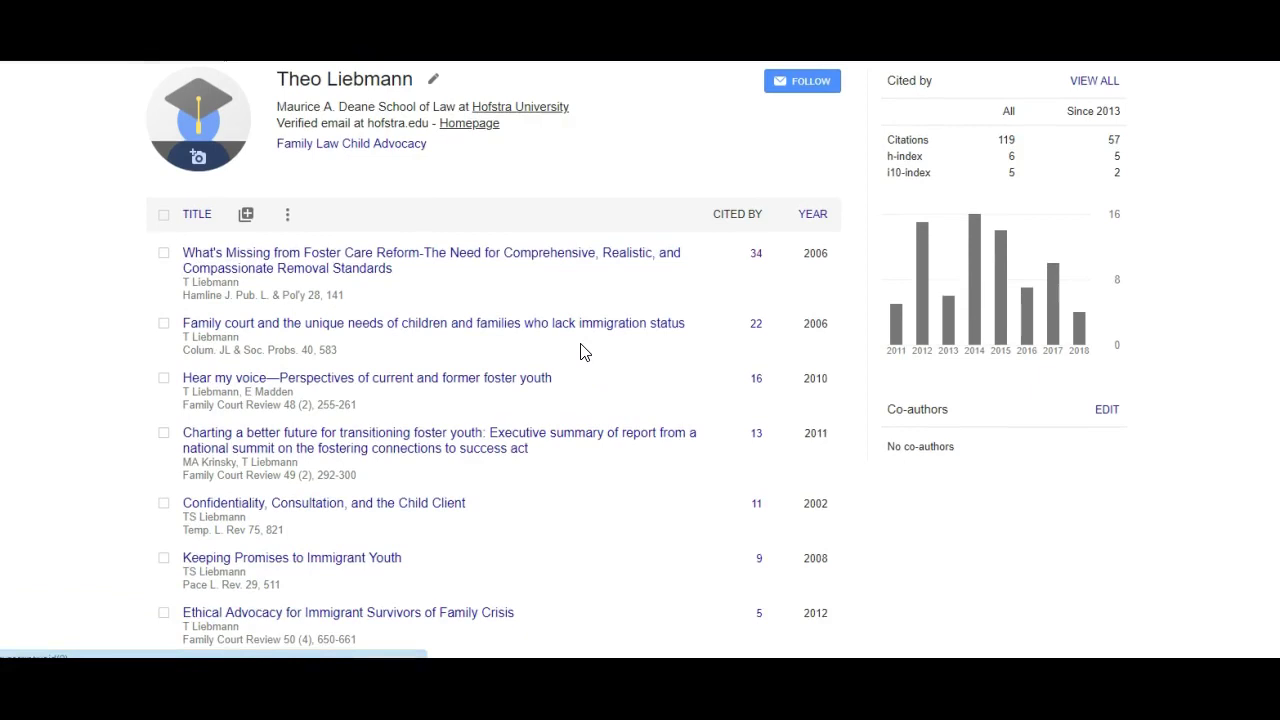
{"action": "scroll", "coordinate": [585, 352], "scroll_direction": "down", "scroll_amount": 1}
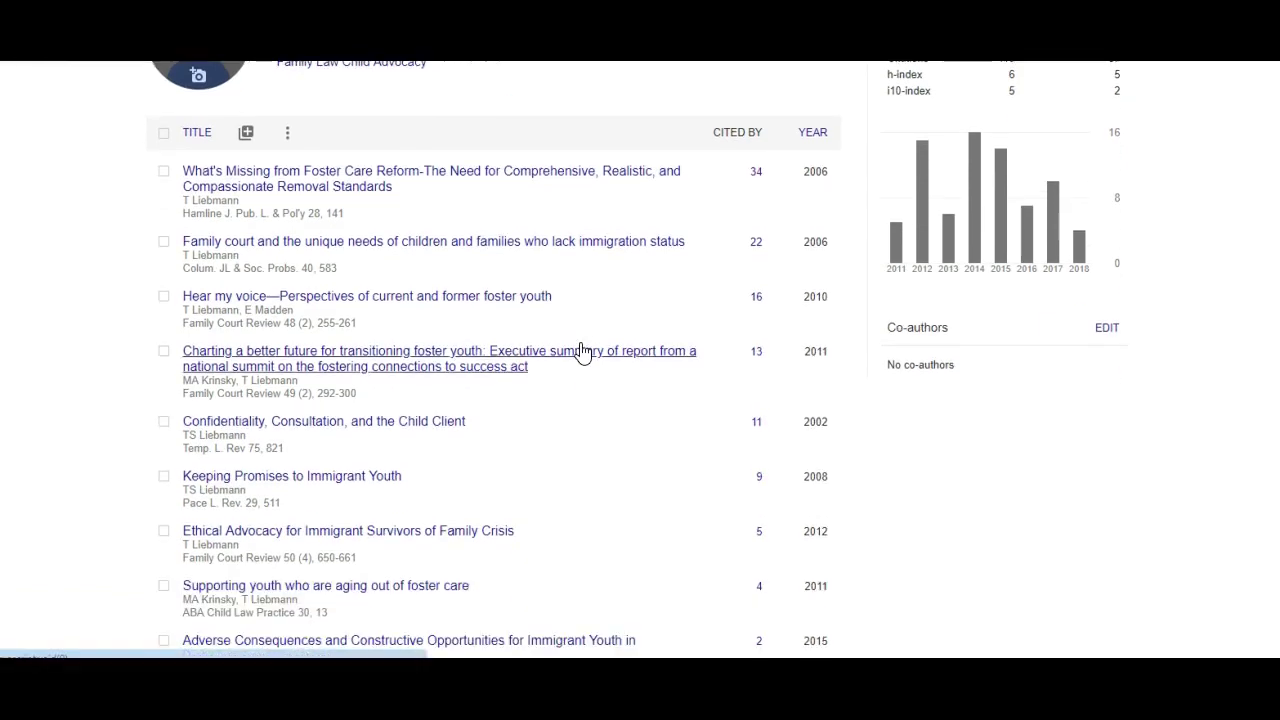
{"action": "scroll", "coordinate": [583, 349], "scroll_direction": "down", "scroll_amount": 1}
{"action": "scroll", "coordinate": [584, 357], "scroll_direction": "down", "scroll_amount": 1}
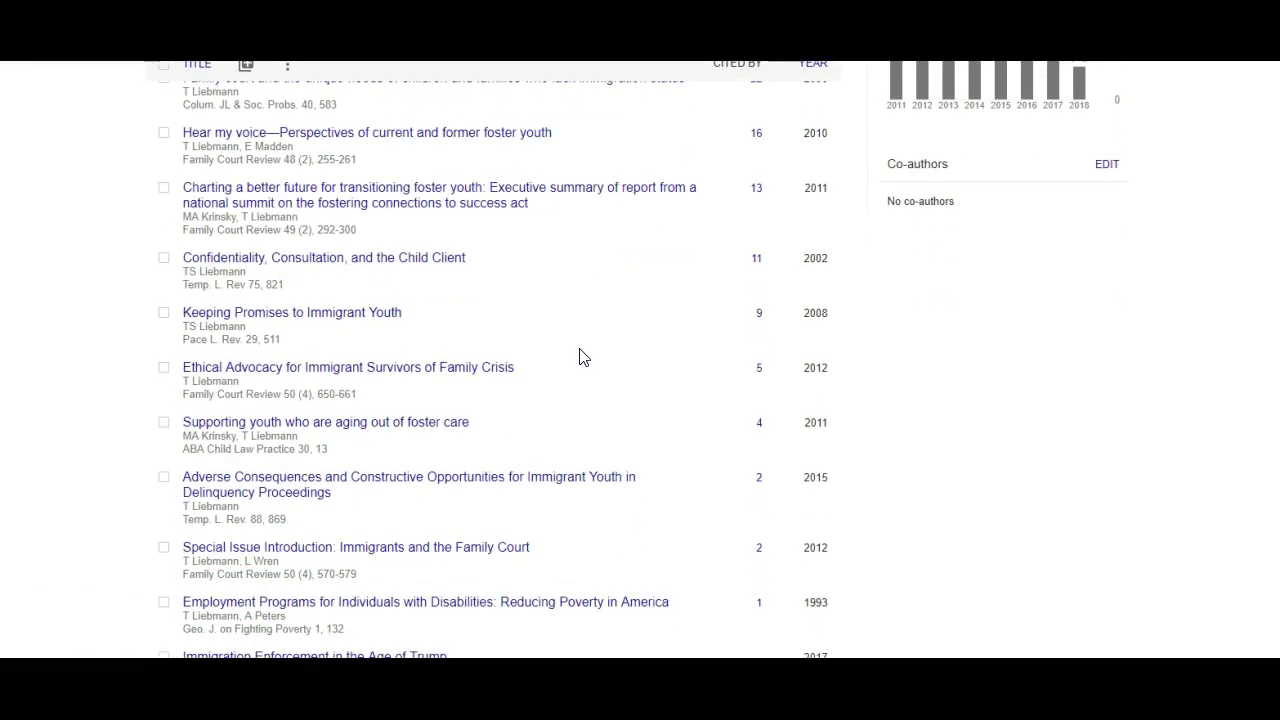
{"action": "scroll", "coordinate": [584, 365], "scroll_direction": "down", "scroll_amount": 1}
{"action": "scroll", "coordinate": [579, 362], "scroll_direction": "down", "scroll_amount": 1}
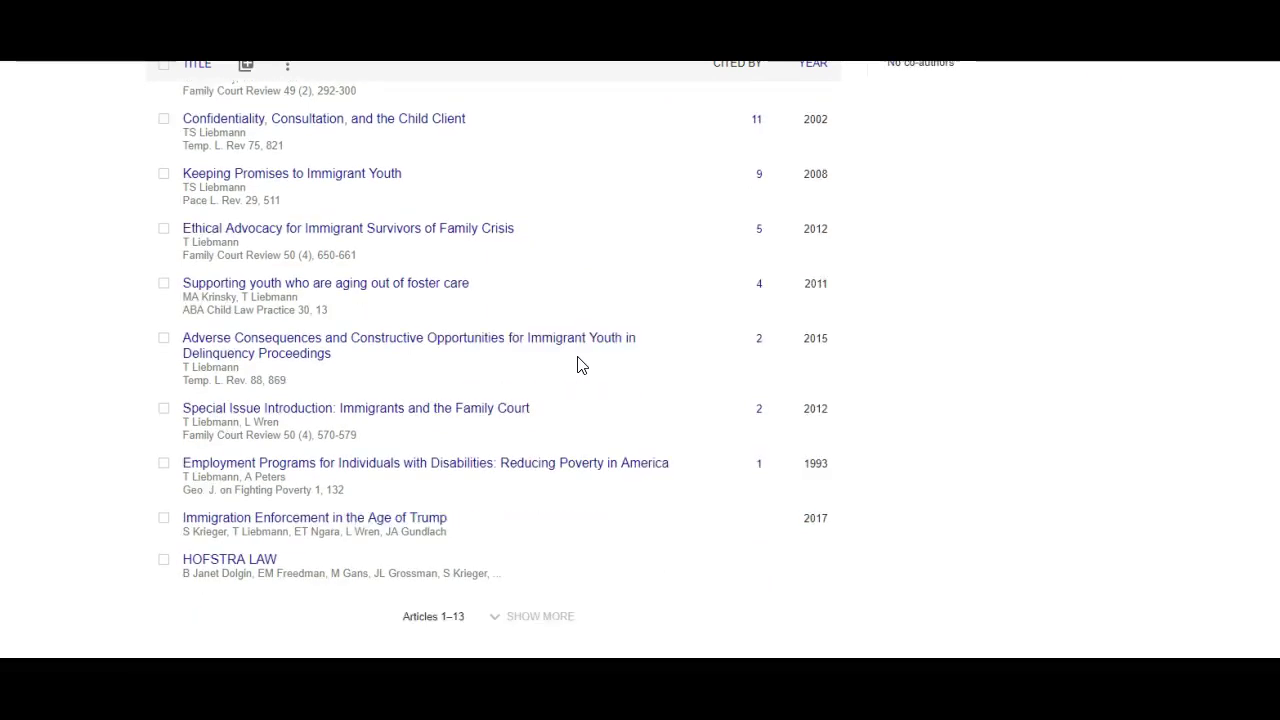
{"action": "left_click", "coordinate": [621, 342]}
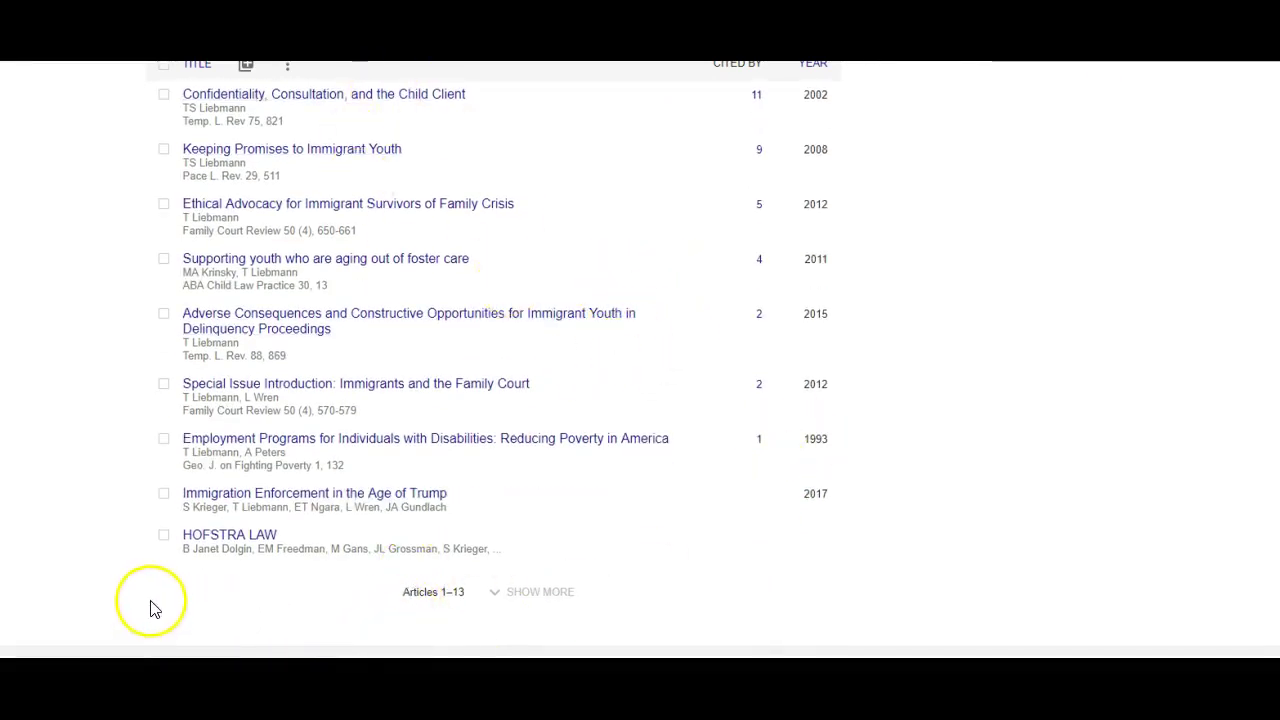
{"action": "left_click", "coordinate": [165, 540]}
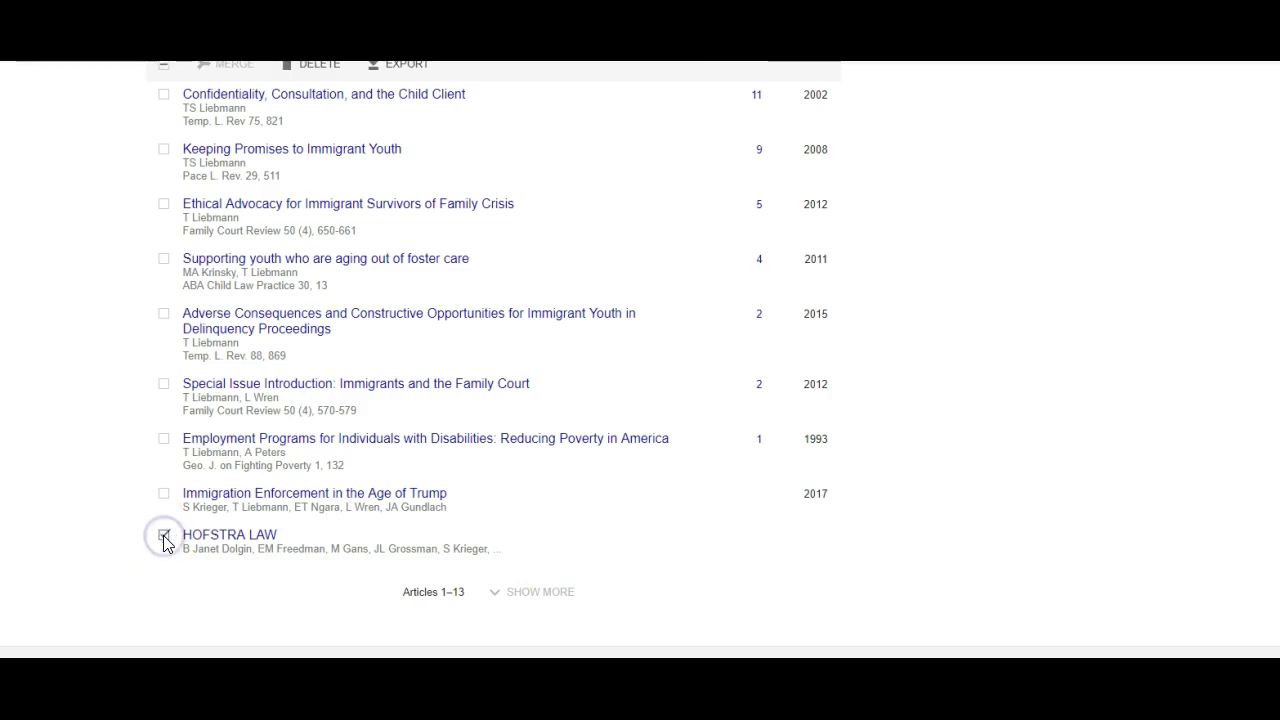
{"action": "left_click", "coordinate": [164, 495]}
{"action": "scroll", "coordinate": [571, 508], "scroll_direction": "up", "scroll_amount": 5}
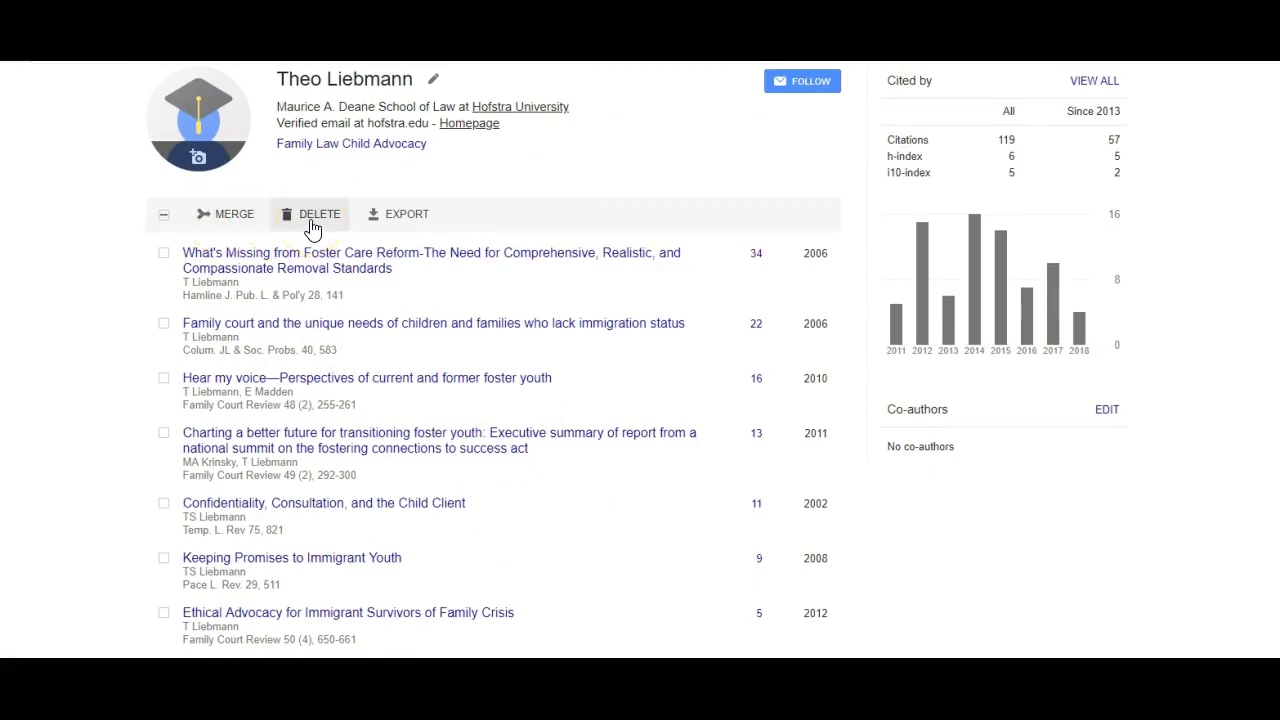
{"action": "scroll", "coordinate": [514, 500], "scroll_direction": "down", "scroll_amount": 4}
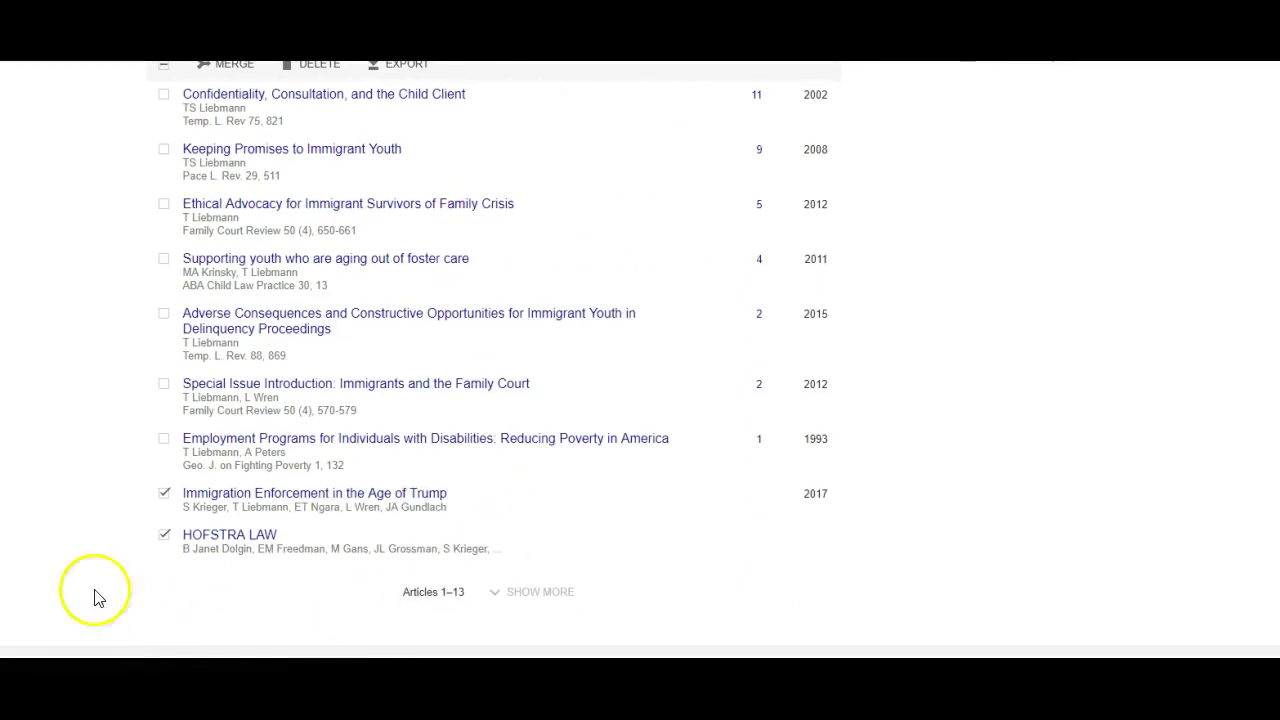
{"action": "left_click", "coordinate": [164, 493]}
{"action": "left_click", "coordinate": [164, 535]}
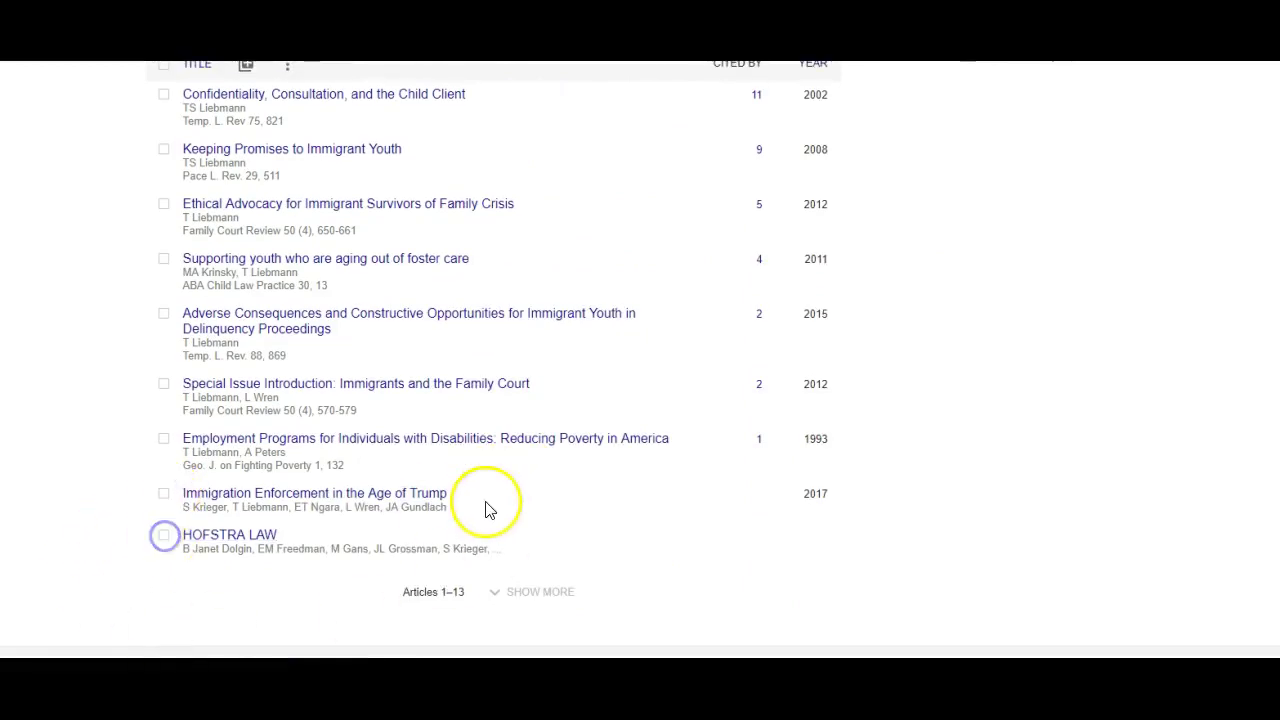
{"action": "scroll", "coordinate": [480, 518], "scroll_direction": "up", "scroll_amount": 5}
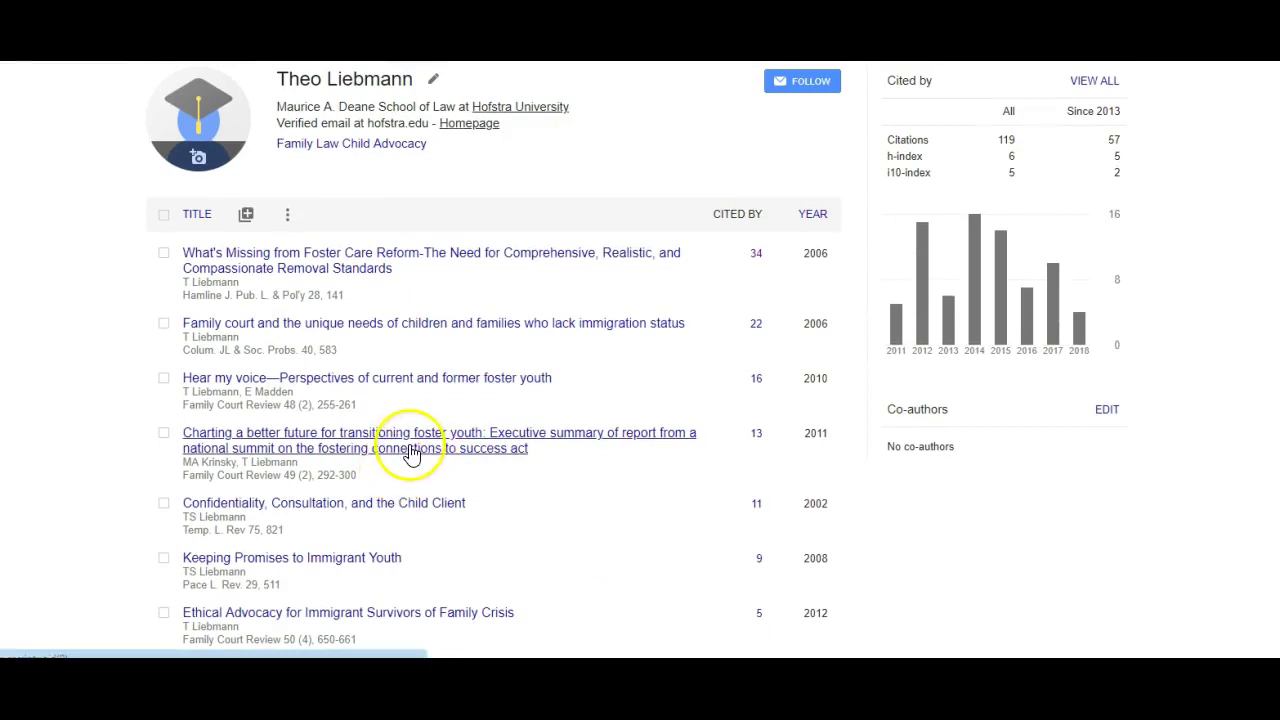
- Open the form for adding an article manually, look over its journal fields and close it without saving
{"action": "left_click", "coordinate": [247, 217]}
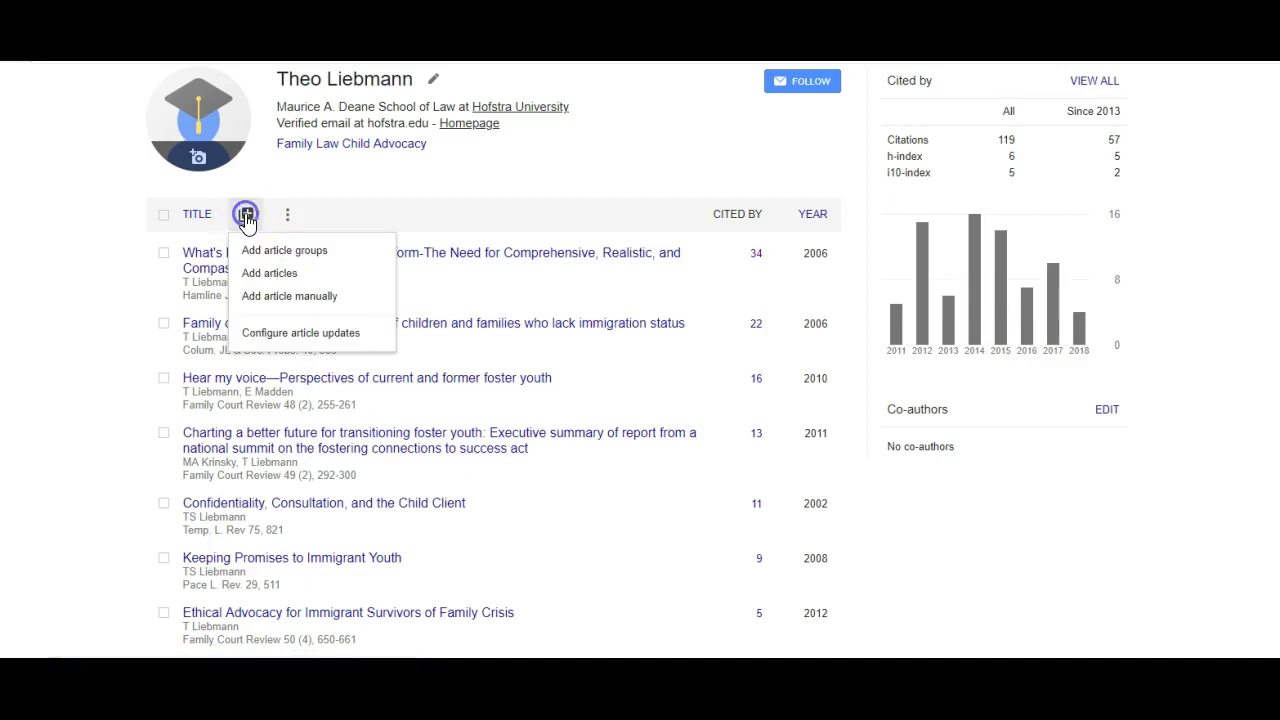
{"action": "left_click", "coordinate": [268, 298]}
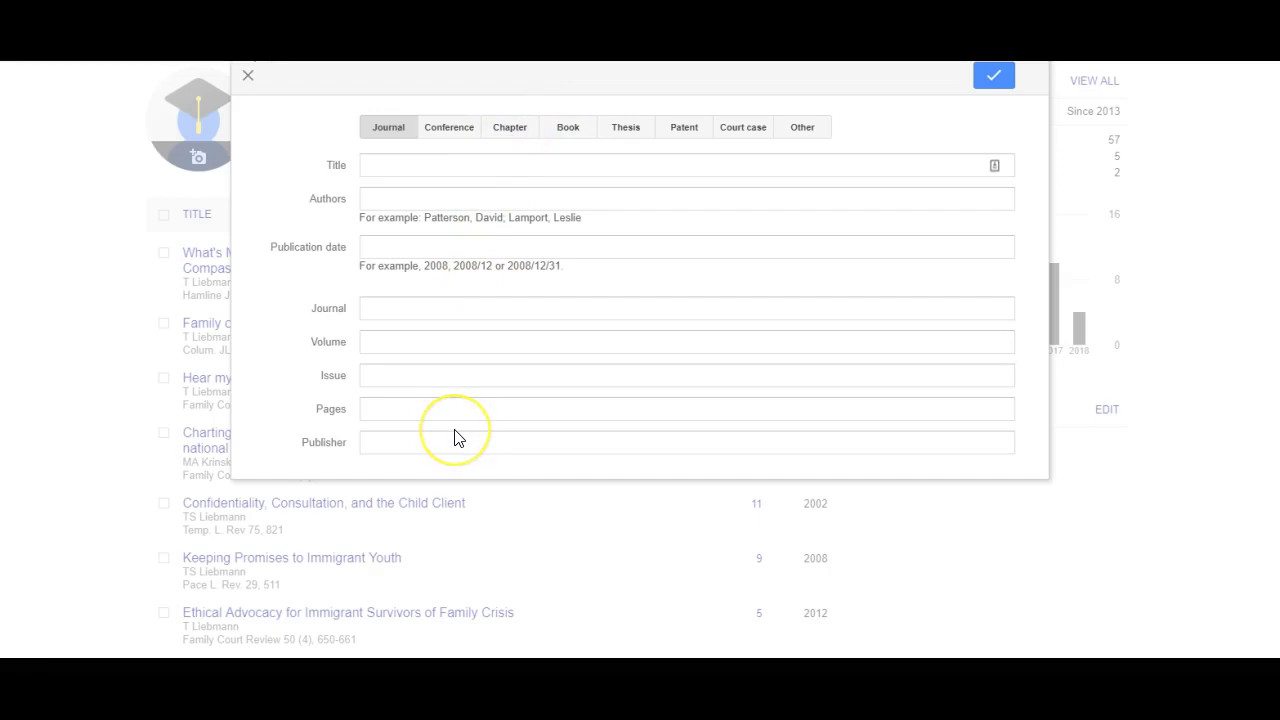
{"action": "left_click", "coordinate": [248, 76]}
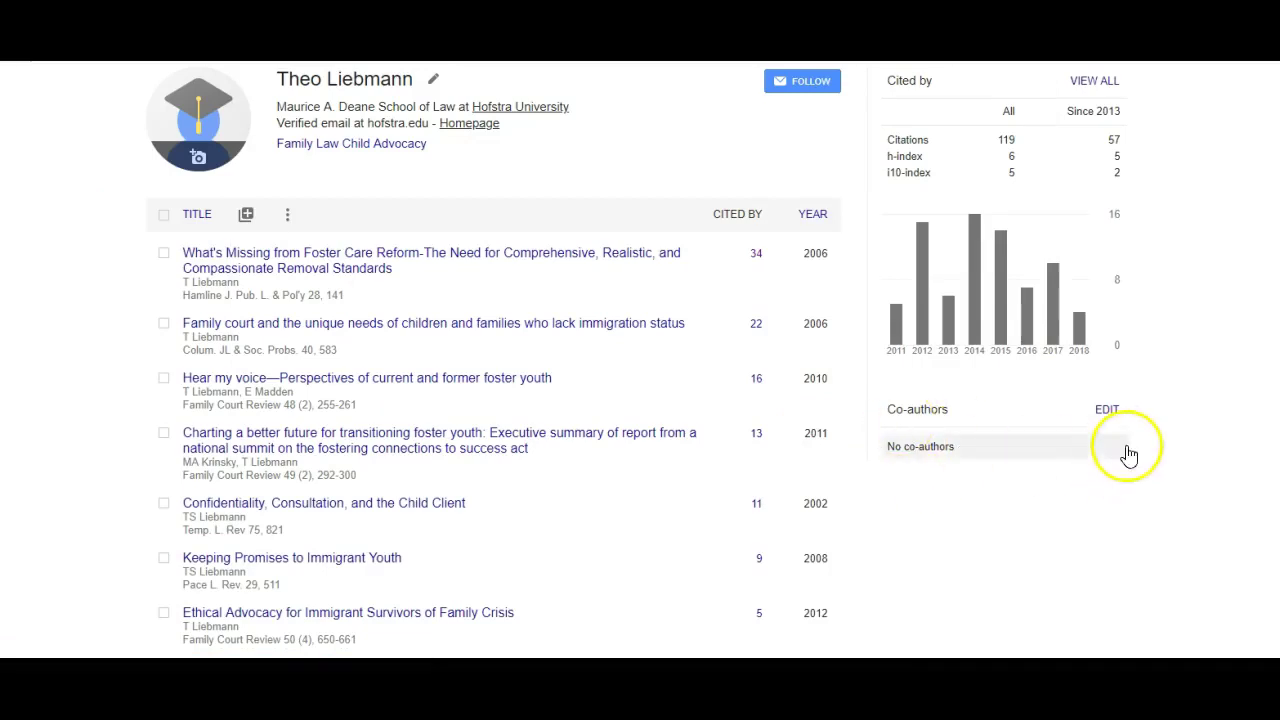
- Search for the co-author by full name, add the SMU Dedman School of Law professor to the profile's co-authors and save
{"action": "left_click", "coordinate": [1106, 411]}
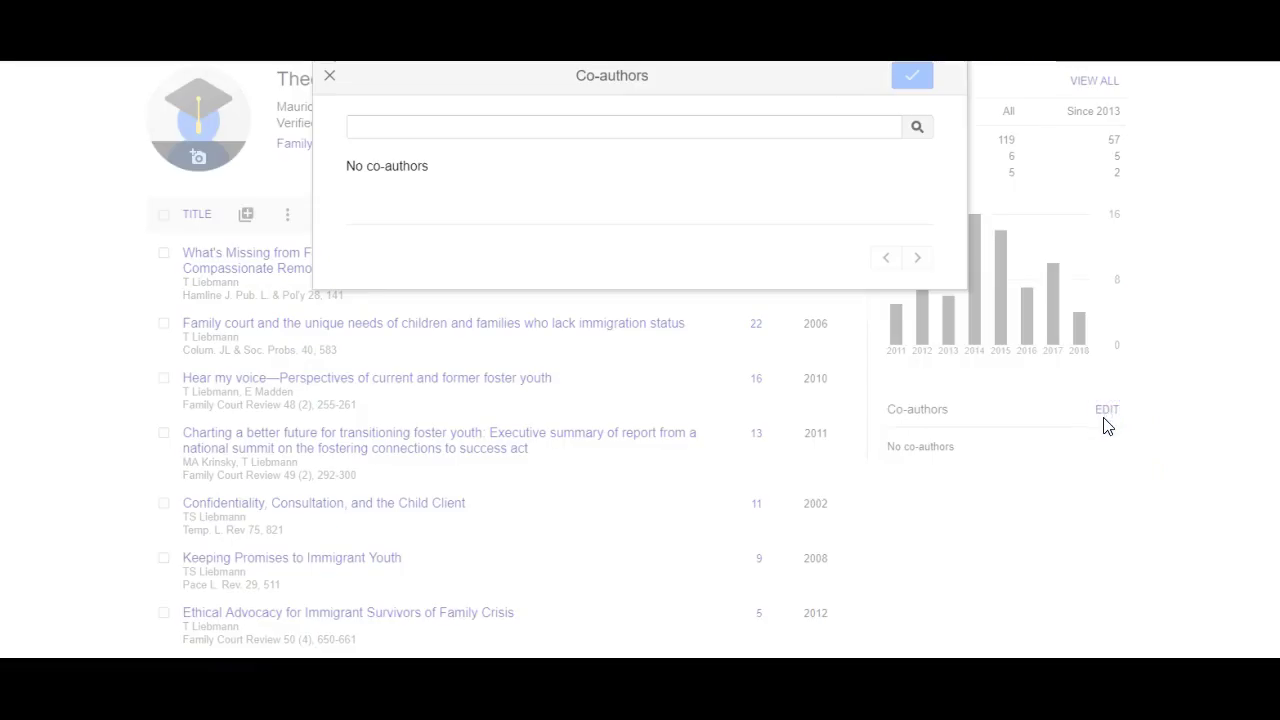
{"action": "left_click", "coordinate": [541, 124]}
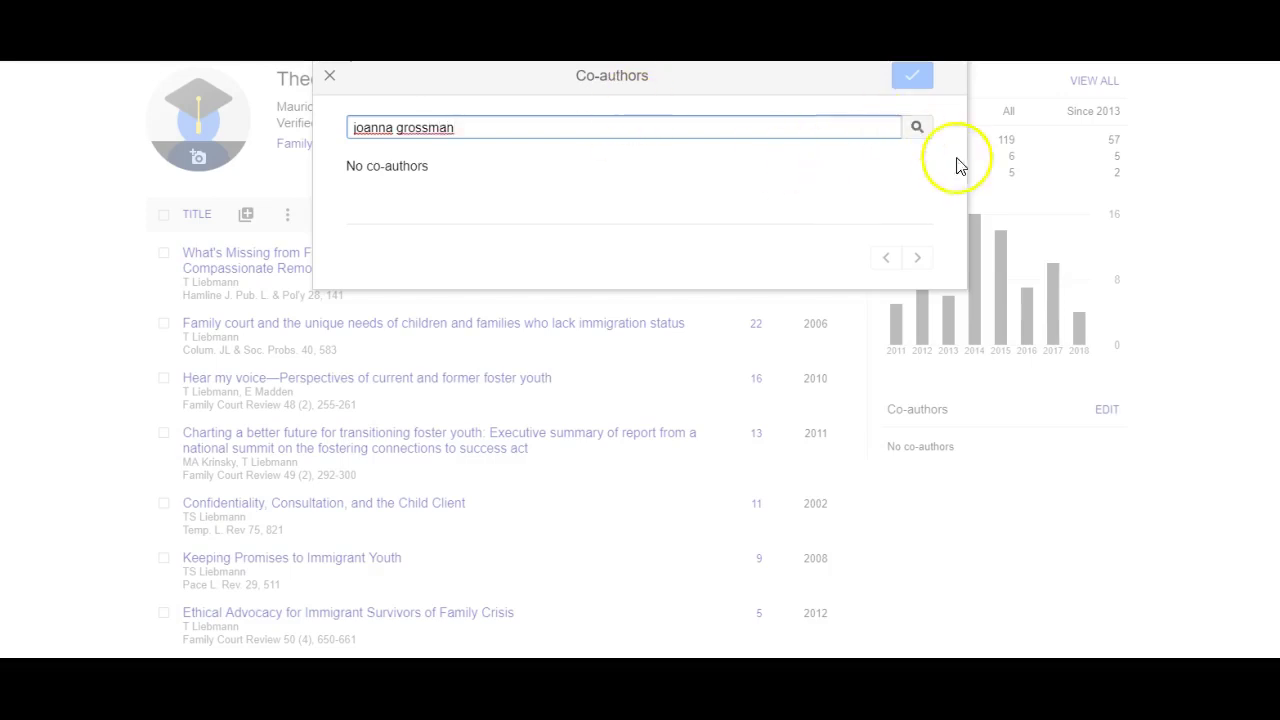
{"action": "left_click", "coordinate": [920, 137]}
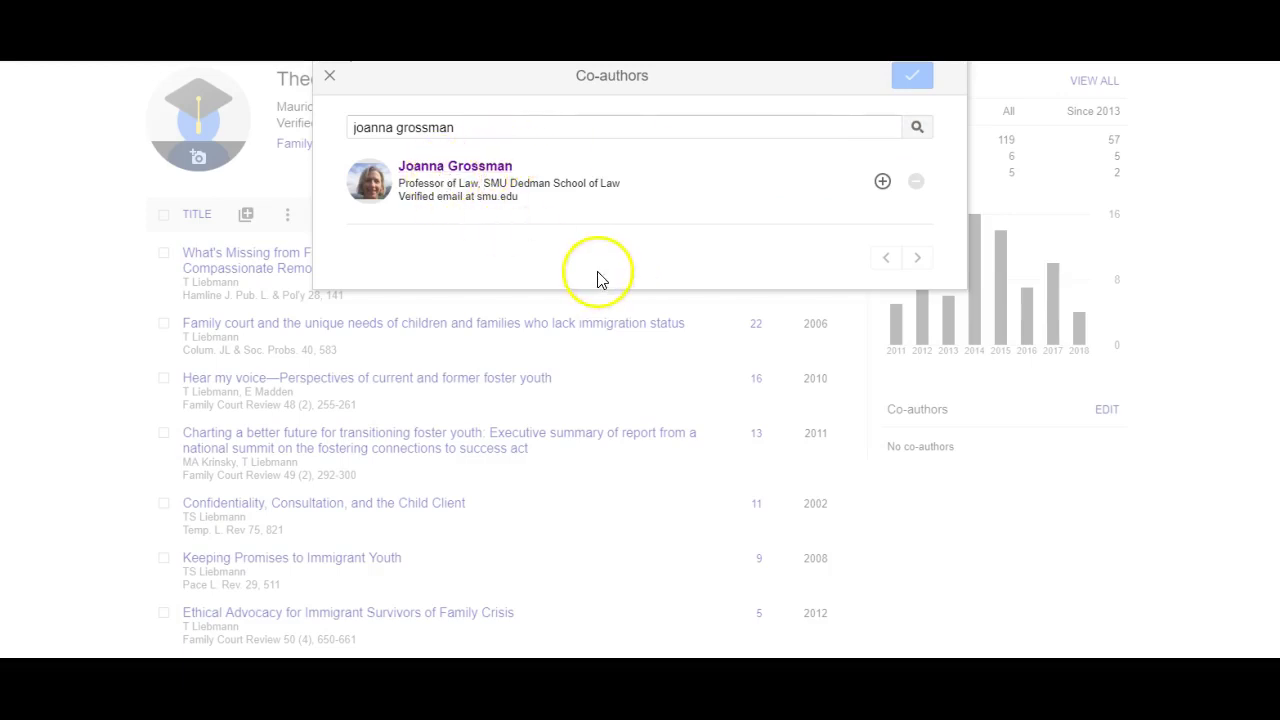
{"action": "left_click", "coordinate": [882, 182]}
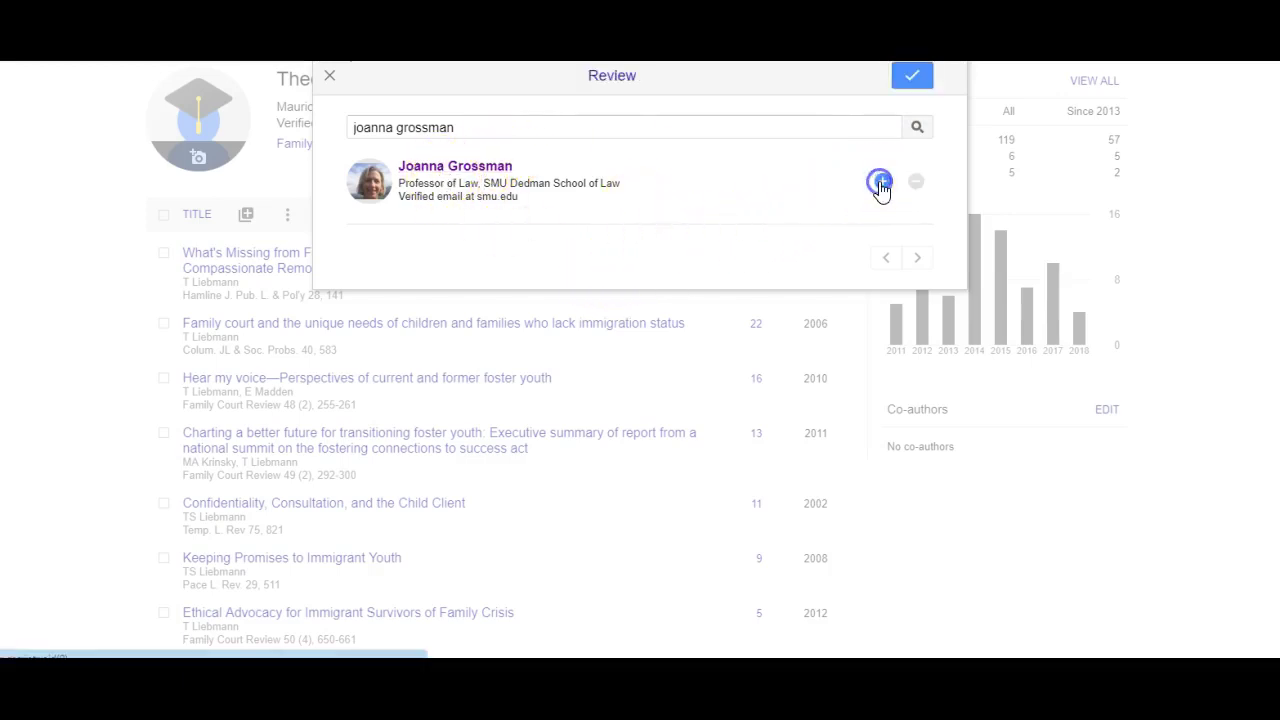
{"action": "left_click", "coordinate": [910, 78]}
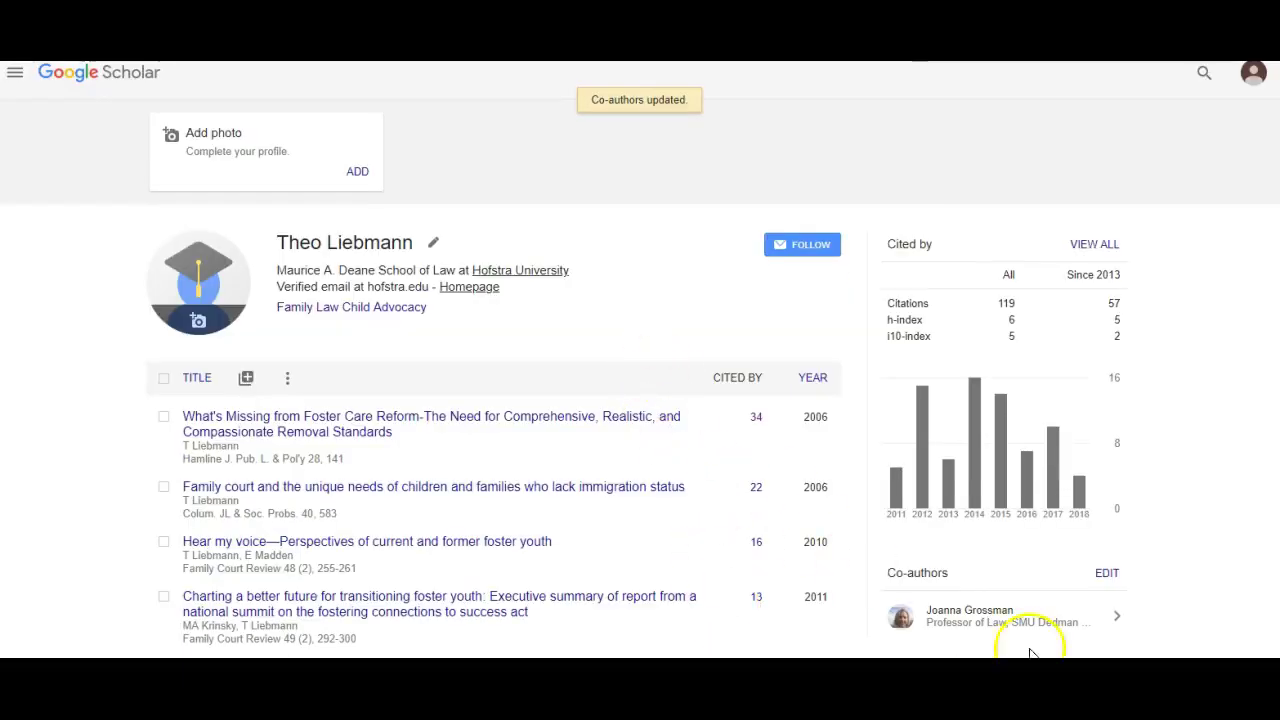
{"action": "scroll", "coordinate": [1148, 475], "scroll_direction": "down", "scroll_amount": 2}
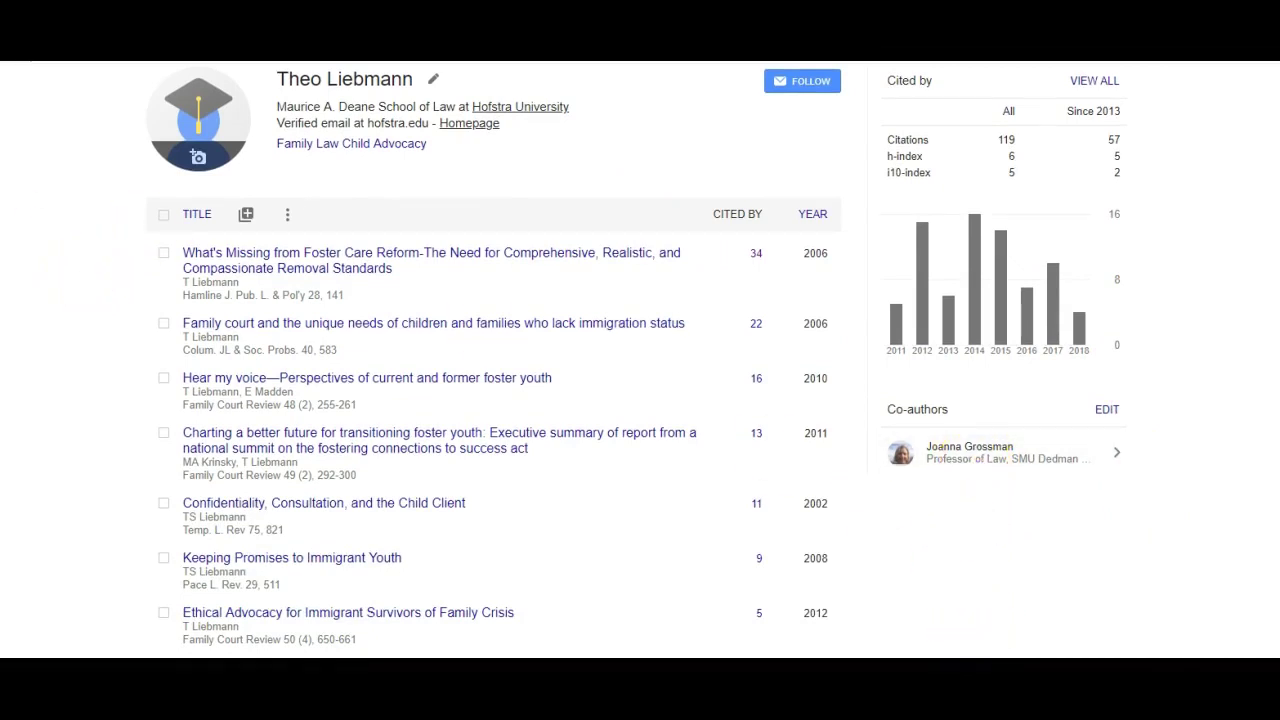
{"action": "scroll", "coordinate": [604, 310], "scroll_direction": "up", "scroll_amount": 2}
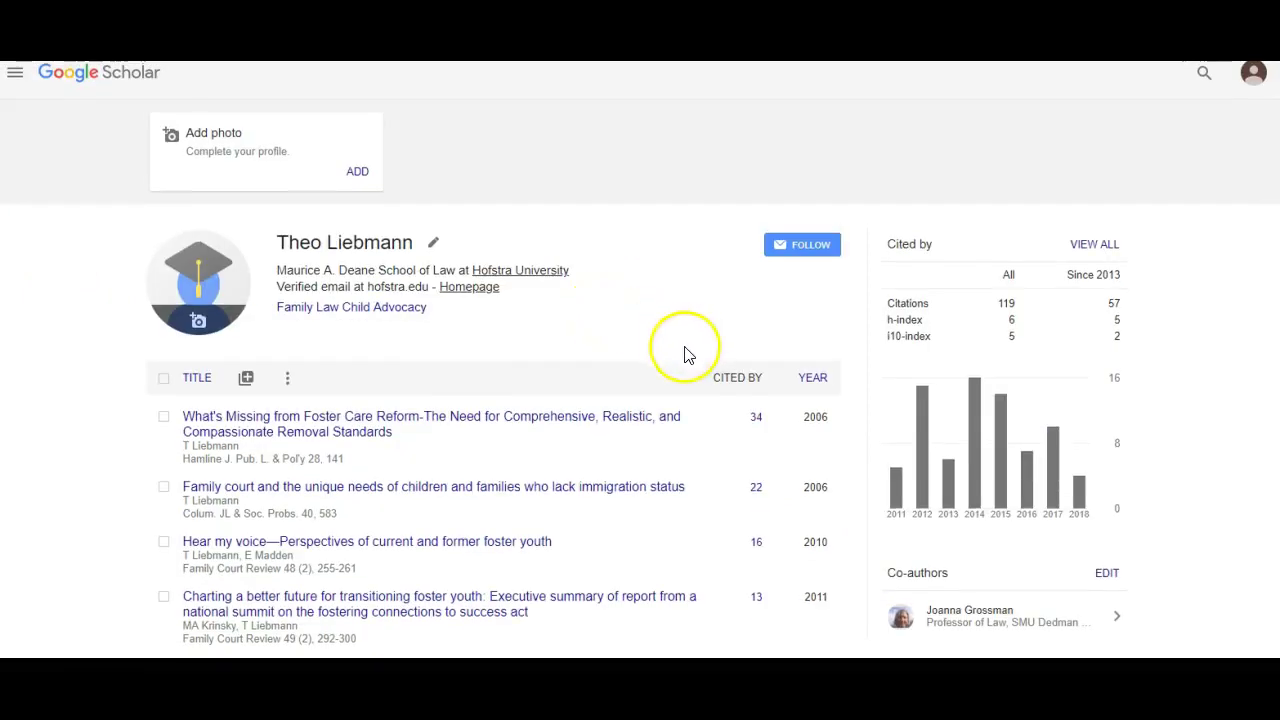
{"action": "left_click", "coordinate": [15, 78]}
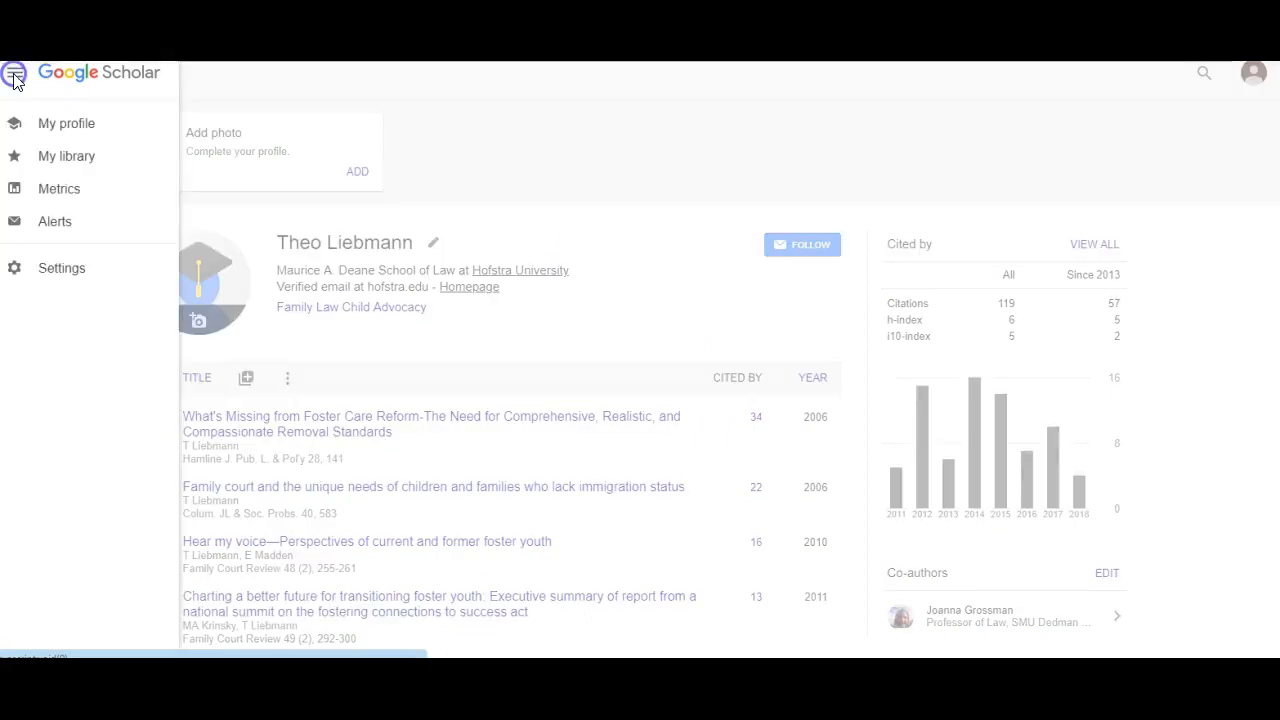
{"action": "left_click", "coordinate": [15, 78]}
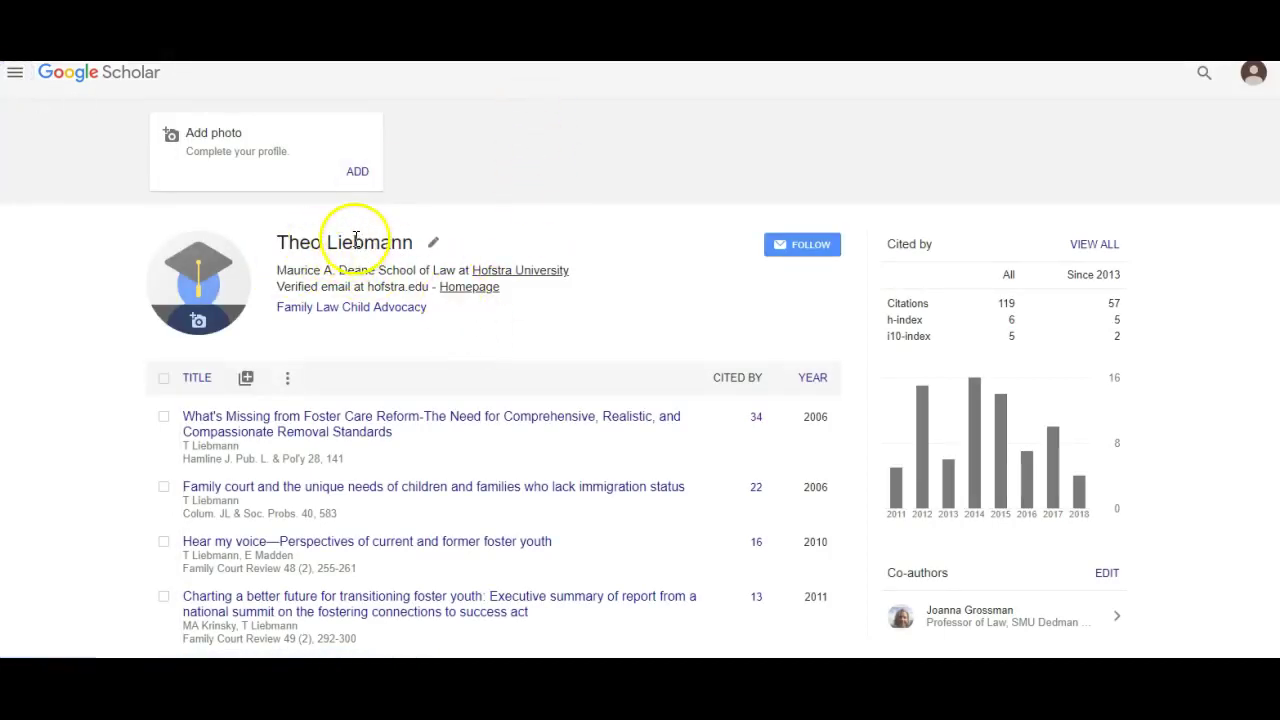
- Edit the profile's areas of interest so Family Law and Child Advocacy are separated by a comma, and save
{"action": "left_click", "coordinate": [432, 245]}
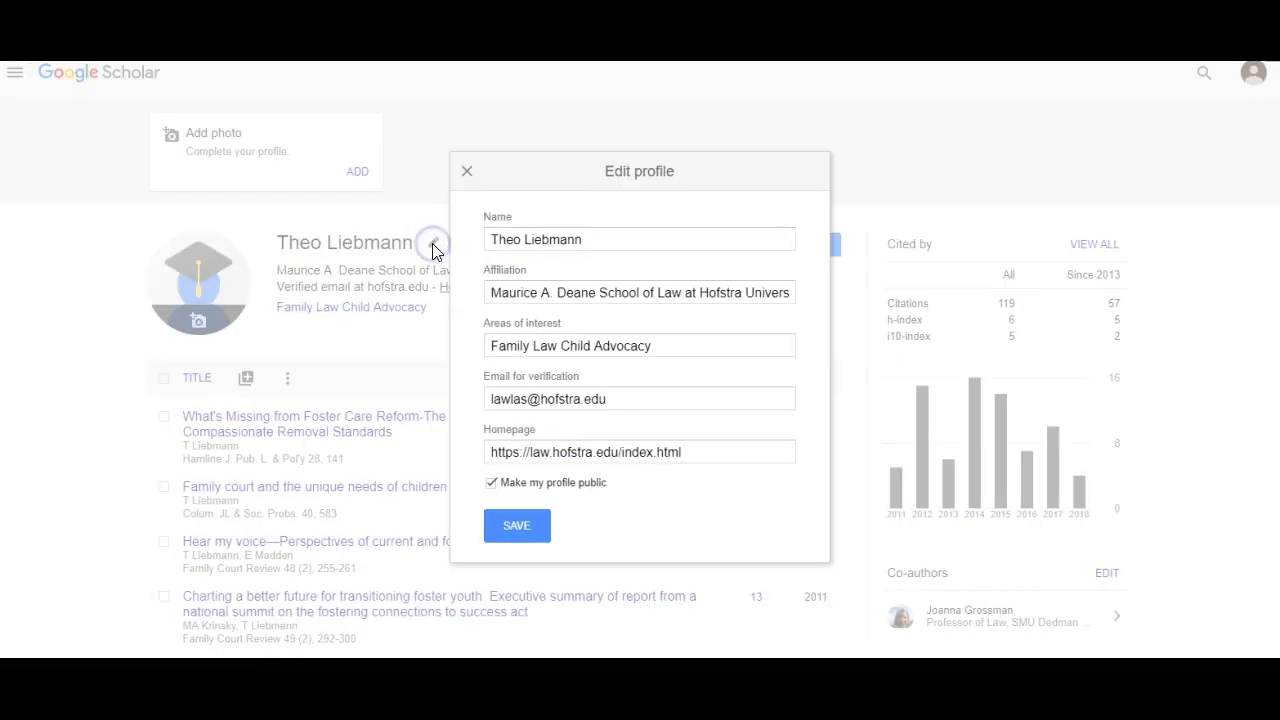
{"action": "left_click", "coordinate": [559, 349]}
{"action": "type", "text": ","}
{"action": "left_click", "coordinate": [513, 525]}
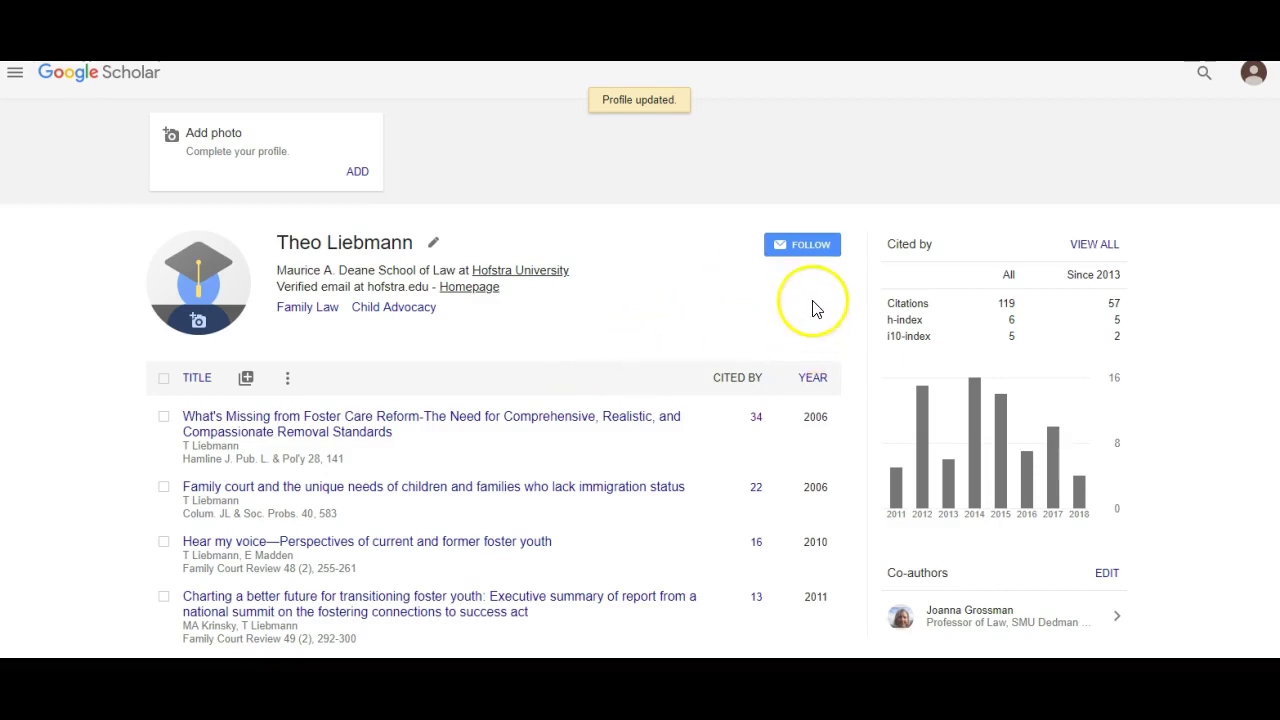
- Look over the options for following this author by email and close them without subscribing
{"action": "left_click", "coordinate": [804, 251]}
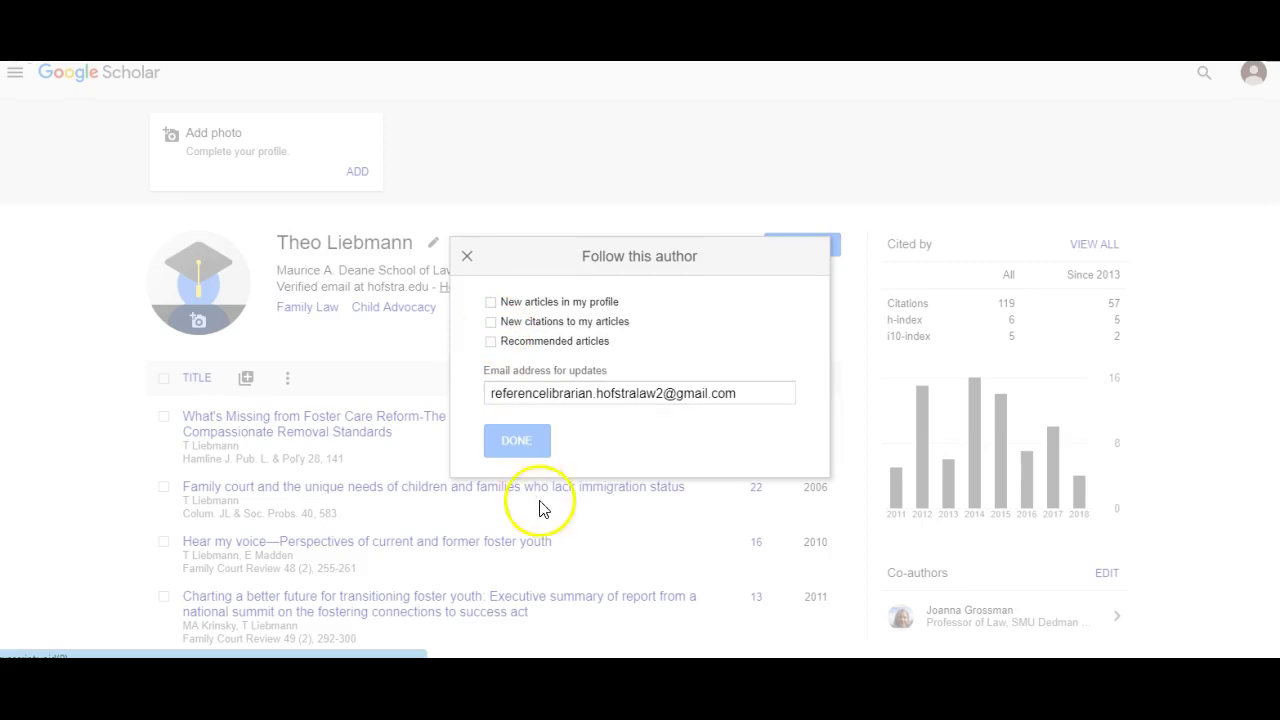
{"action": "left_click", "coordinate": [466, 258]}
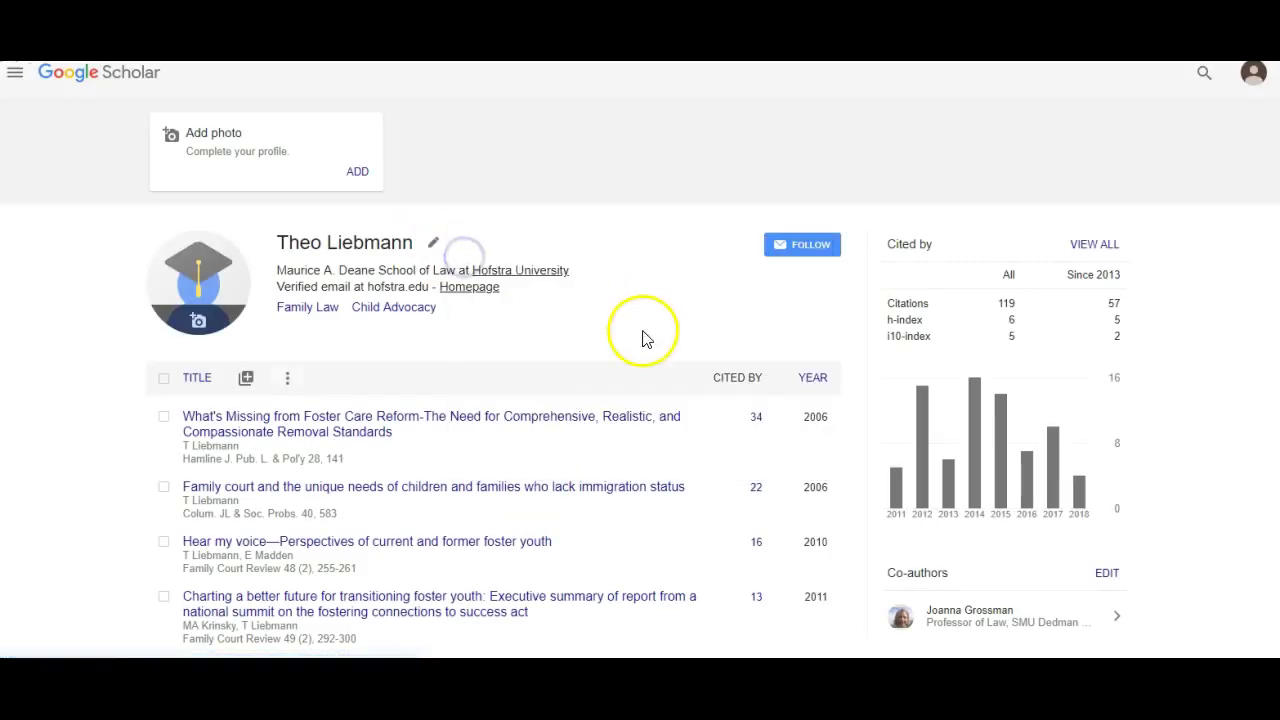
- View the works citing the 2006 foster care reform article and its new-citations alert form, and return to the profile without creating an alert
{"action": "scroll", "coordinate": [620, 312], "scroll_direction": "down", "scroll_amount": 1}
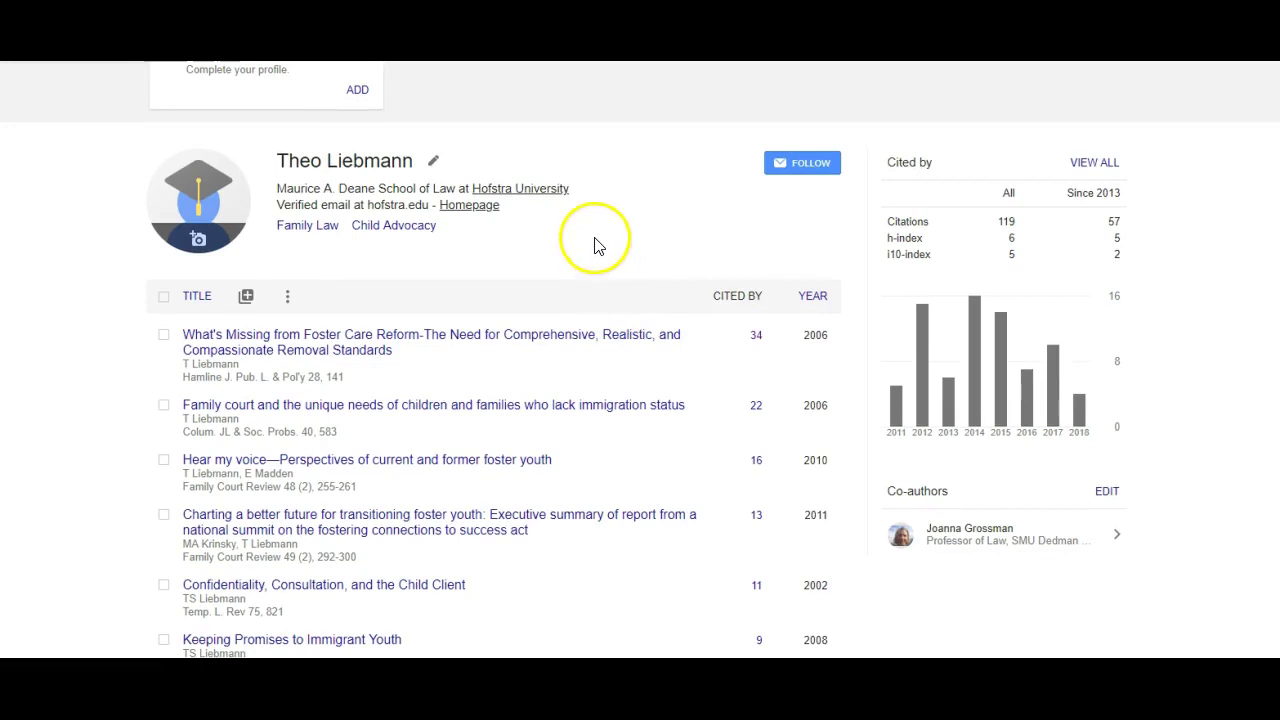
{"action": "left_click", "coordinate": [756, 337]}
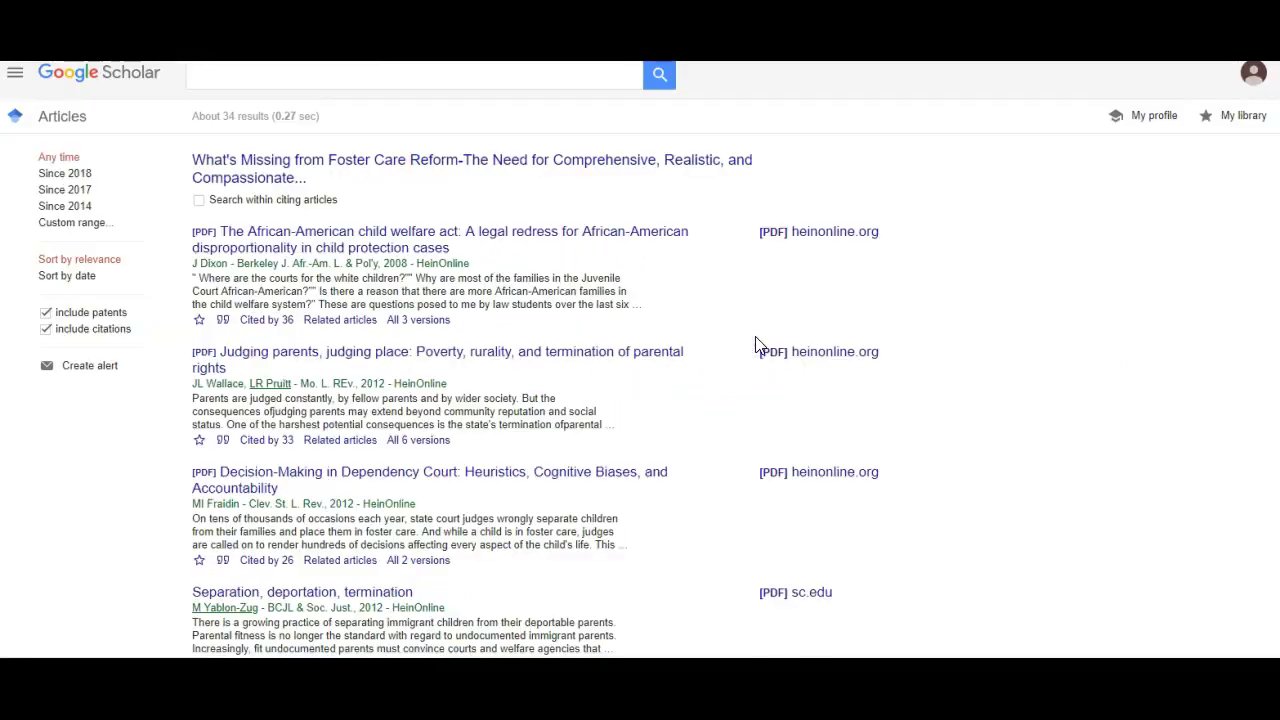
{"action": "left_click", "coordinate": [90, 368]}
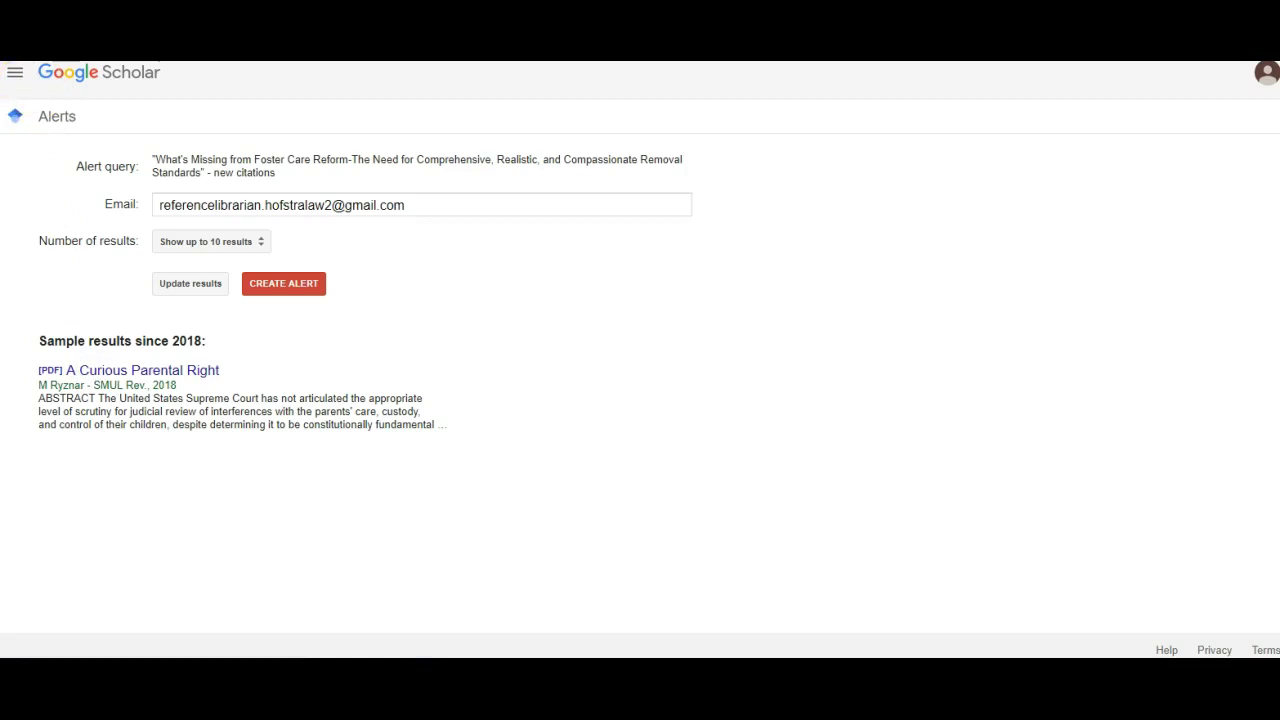
{"action": "key", "text": "alt+Left"}
{"action": "key", "text": "alt+Left"}
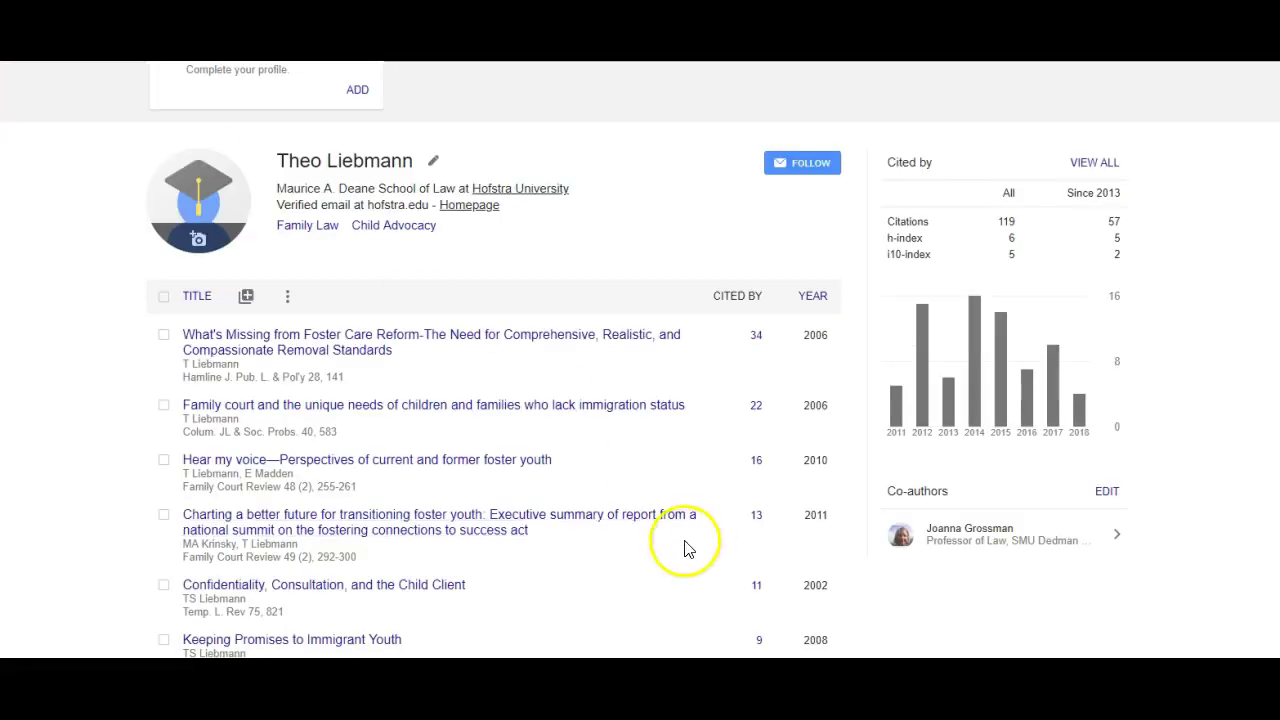
{"action": "scroll", "coordinate": [691, 437], "scroll_direction": "up", "scroll_amount": 2}
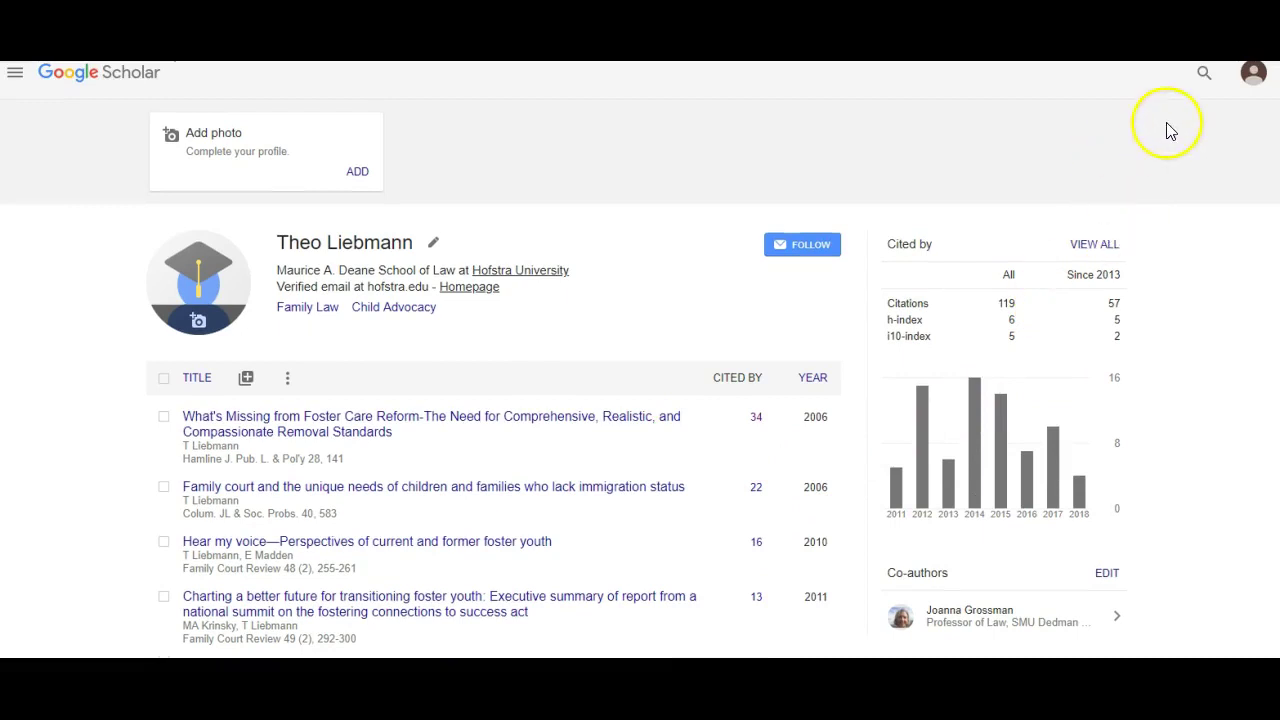
{"action": "left_click", "coordinate": [1205, 78]}
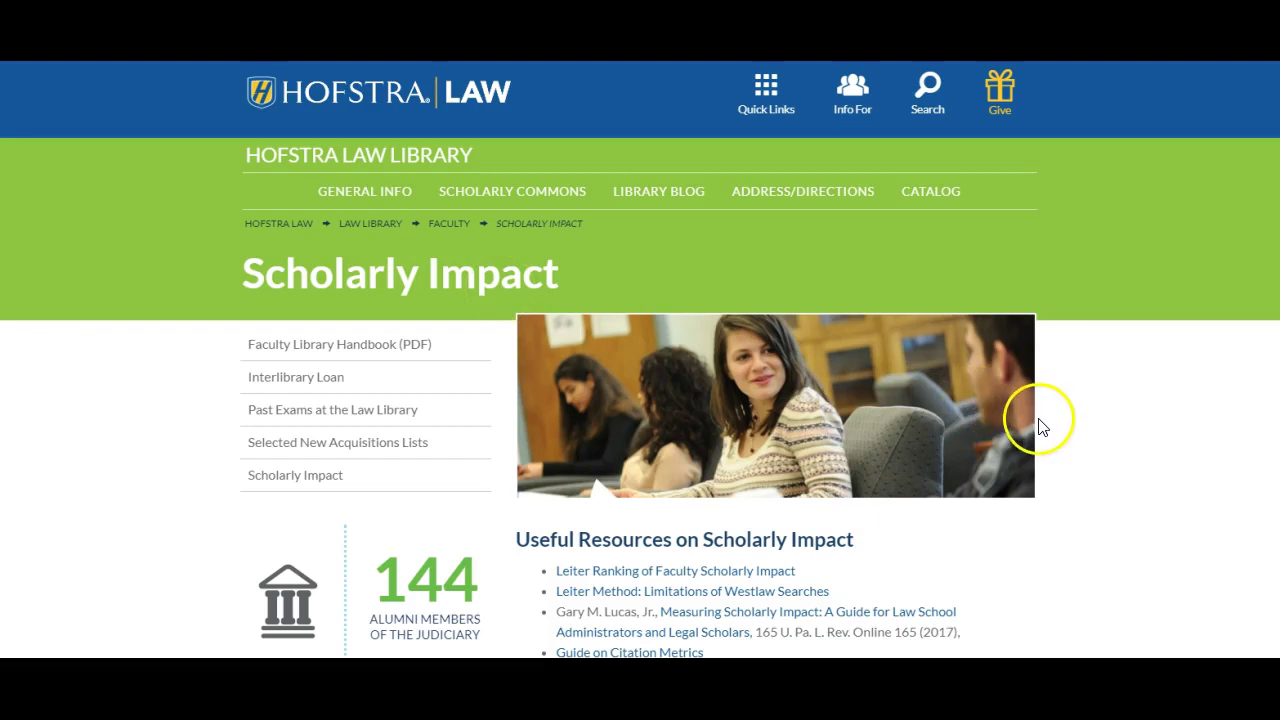
- Look through the Hofstra Law Library's Scholarly Impact page for resources on Google Scholar profiles, HeinOnline profiles and the H index
{"action": "scroll", "coordinate": [1040, 430], "scroll_direction": "down", "scroll_amount": 5}
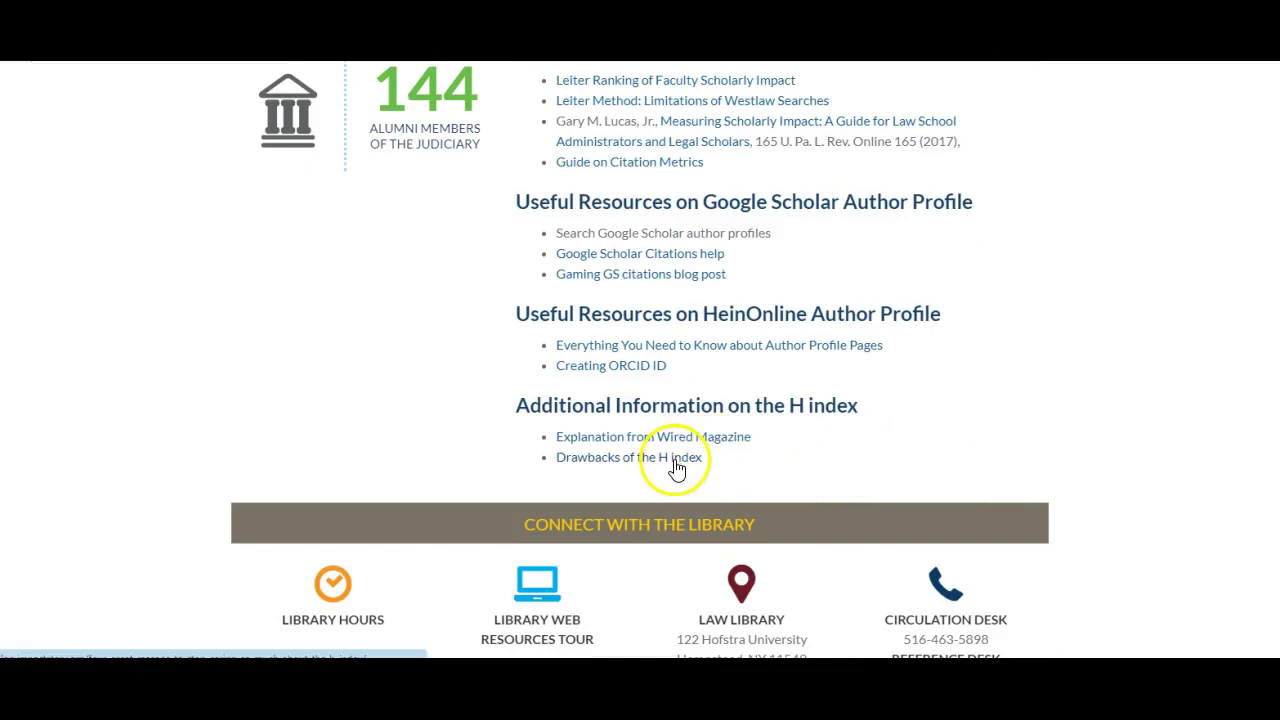
{"action": "scroll", "coordinate": [1058, 458], "scroll_direction": "up", "scroll_amount": 1}
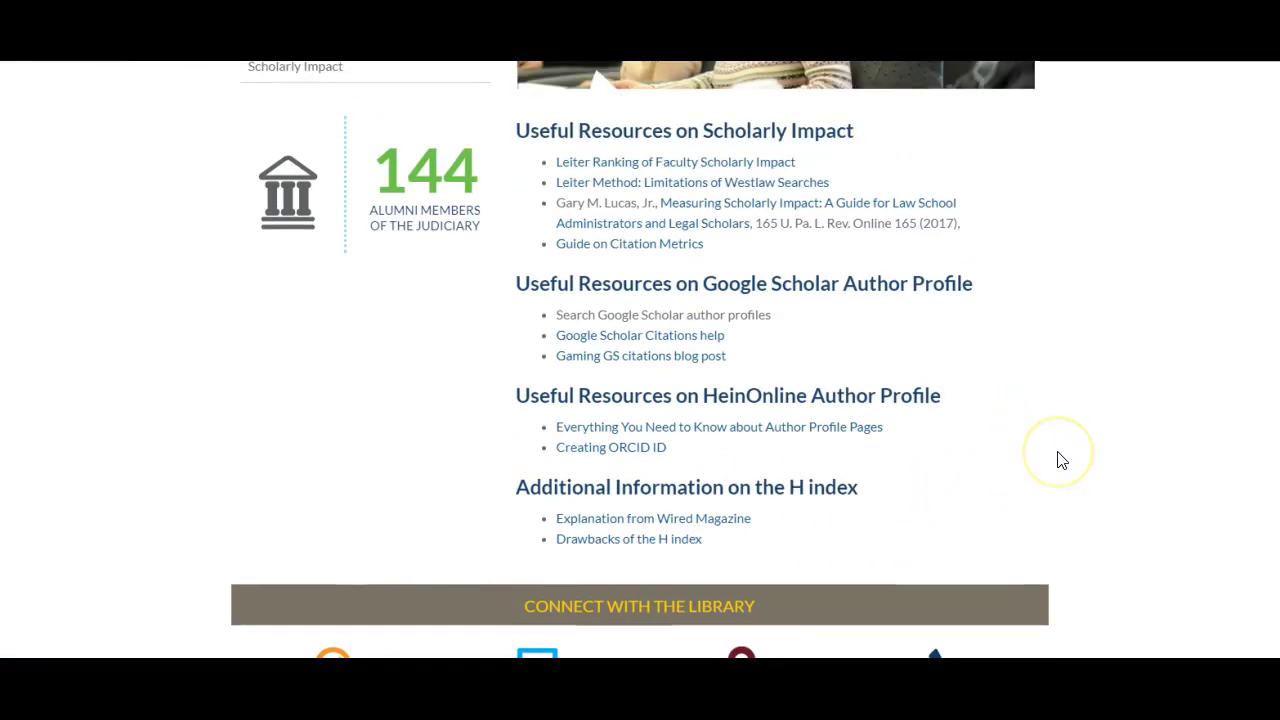
{"action": "scroll", "coordinate": [1060, 459], "scroll_direction": "up", "scroll_amount": 1}
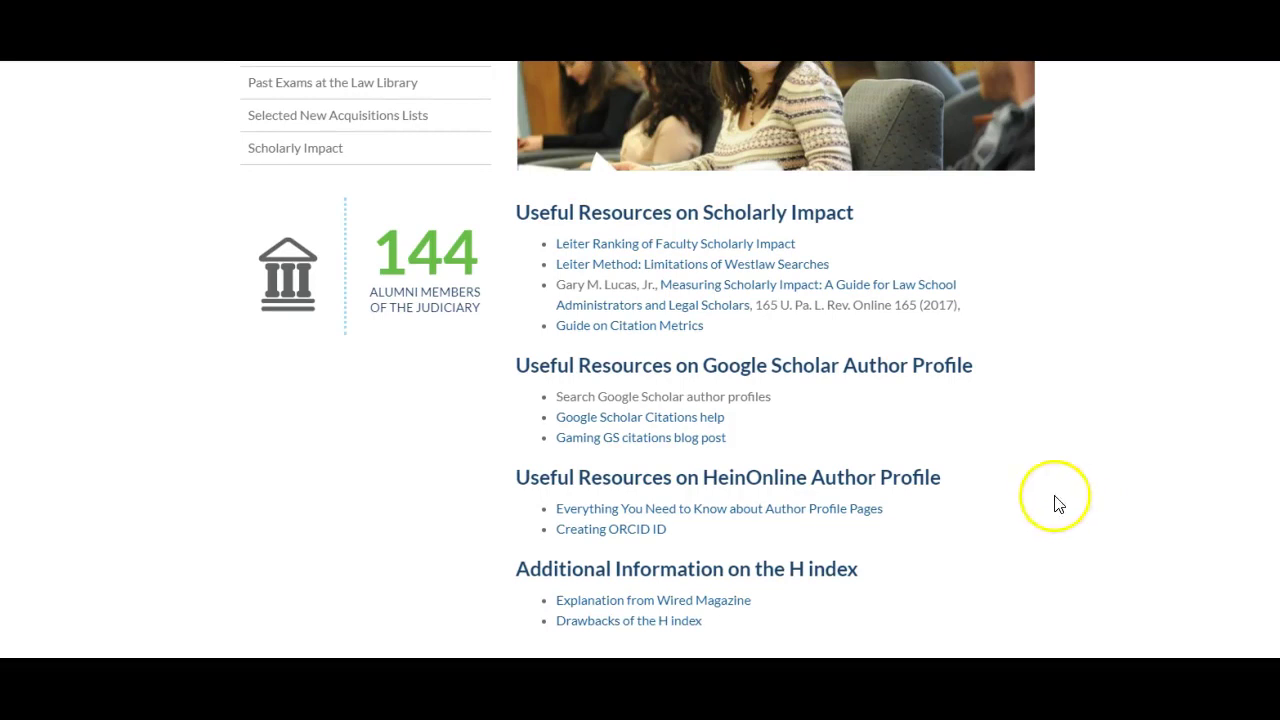